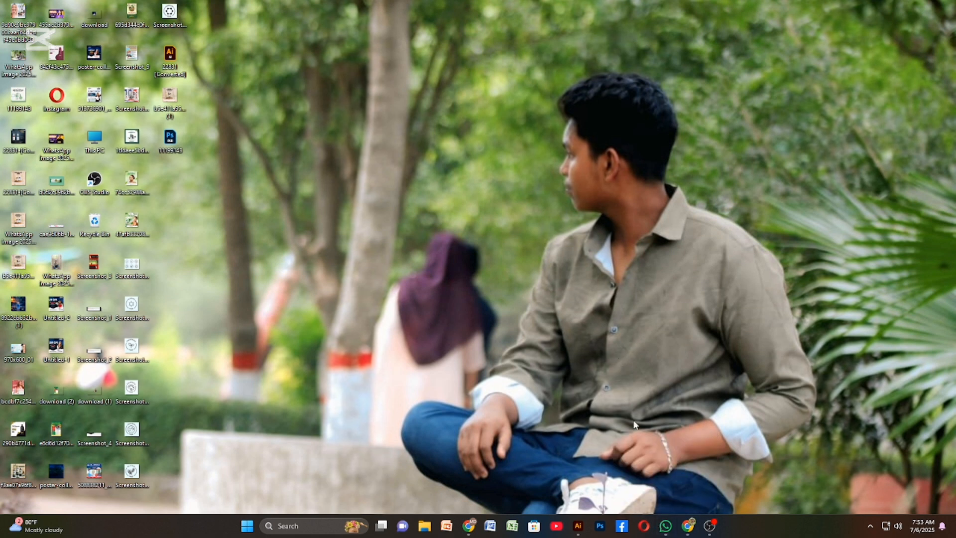
- Switch to WhatsApp and look through the forwarded client conversation and its product photos in the self-chat
{"action": "left_click", "coordinate": [666, 525]}
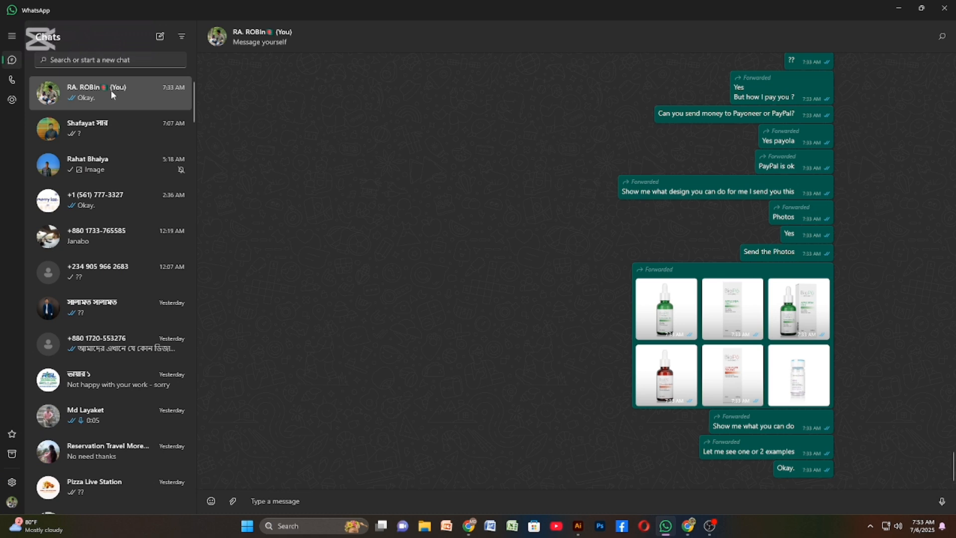
{"action": "scroll", "coordinate": [747, 300], "scroll_direction": "up", "scroll_amount": 3}
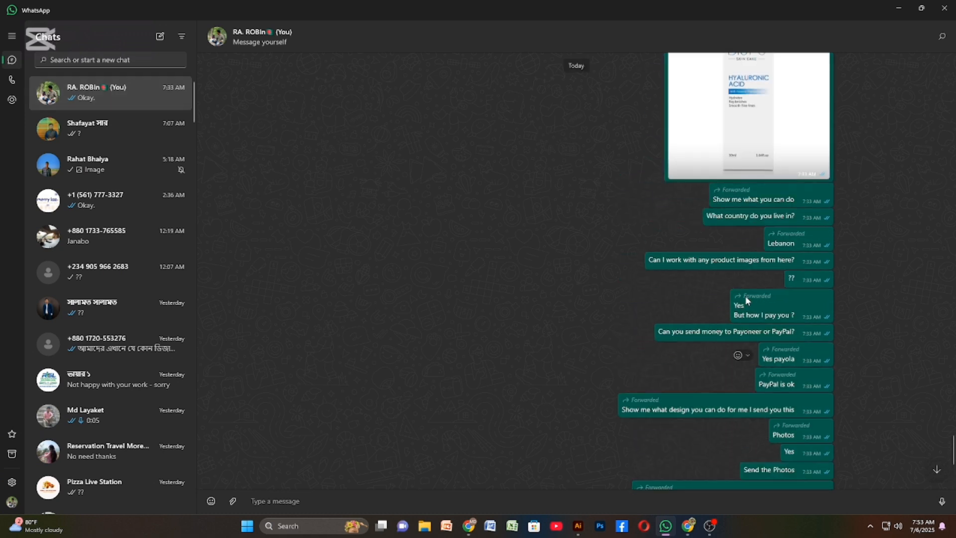
{"action": "scroll", "coordinate": [747, 300], "scroll_direction": "down", "scroll_amount": 5}
{"action": "scroll", "coordinate": [746, 297], "scroll_direction": "up", "scroll_amount": 10}
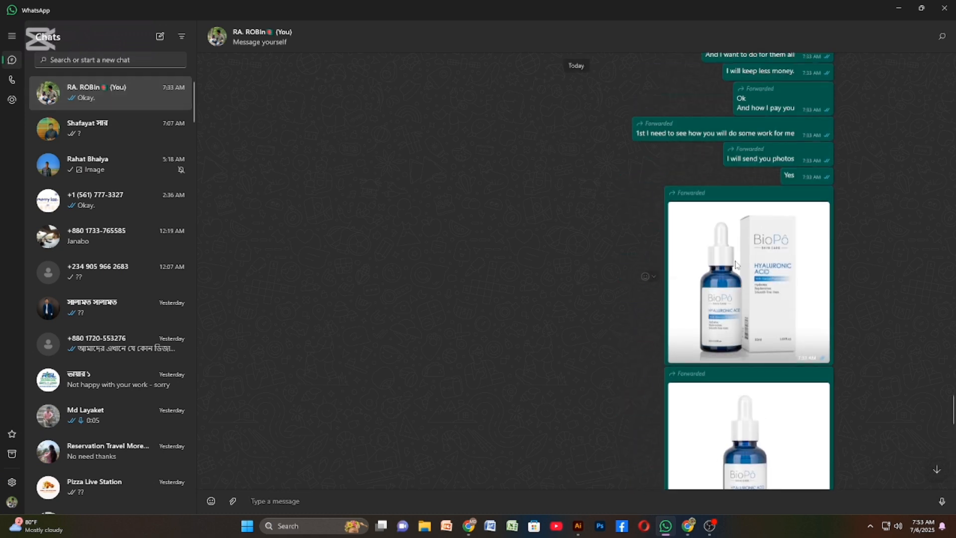
{"action": "scroll", "coordinate": [721, 236], "scroll_direction": "down", "scroll_amount": 15}
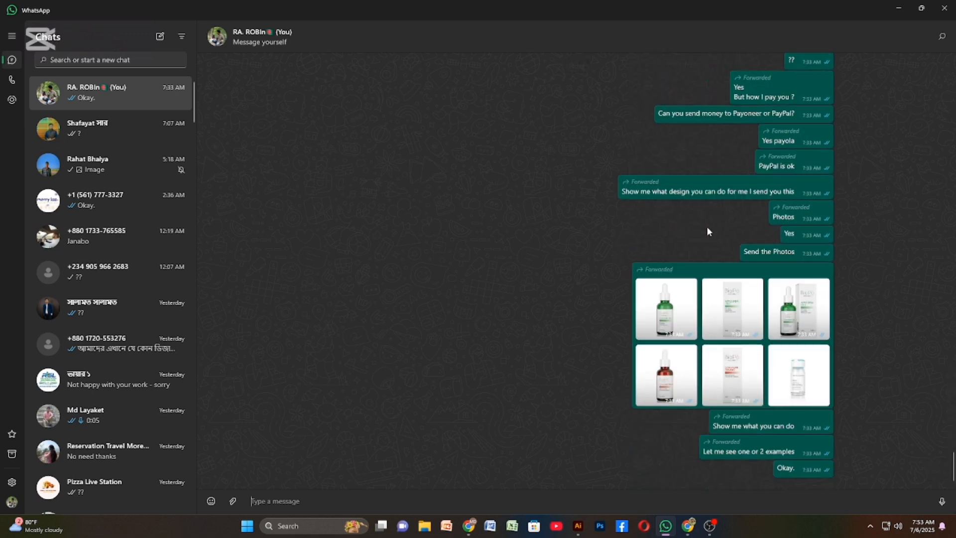
{"action": "scroll", "coordinate": [815, 254], "scroll_direction": "up", "scroll_amount": 15}
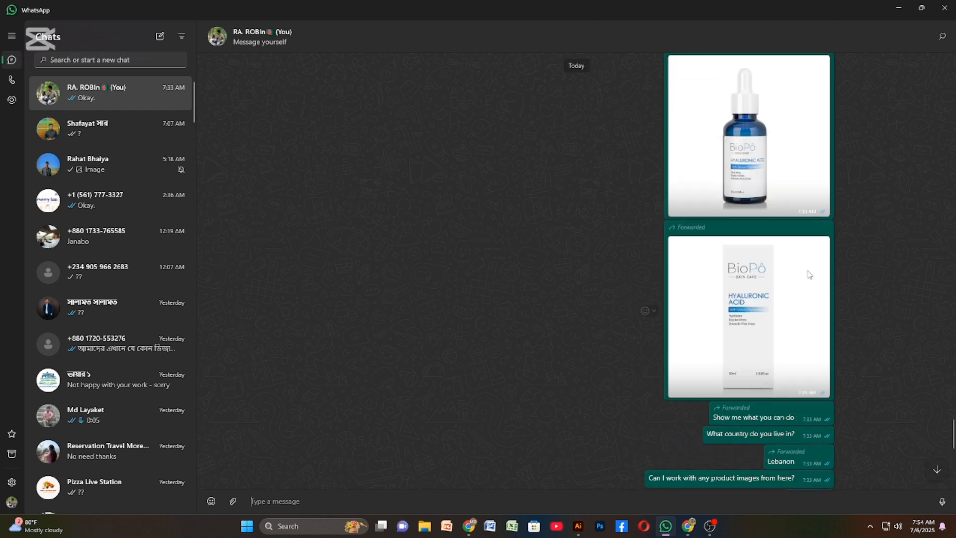
{"action": "scroll", "coordinate": [774, 267], "scroll_direction": "up", "scroll_amount": 5}
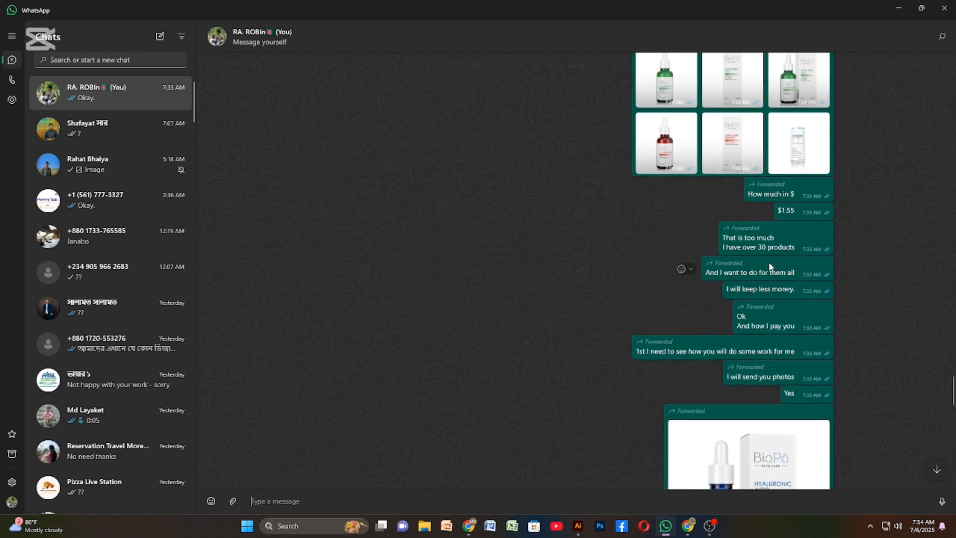
- Read the forwarded messages about the price per design and the number of products
{"action": "left_click_drag", "start_coordinate": [757, 194], "coordinate": [795, 195]}
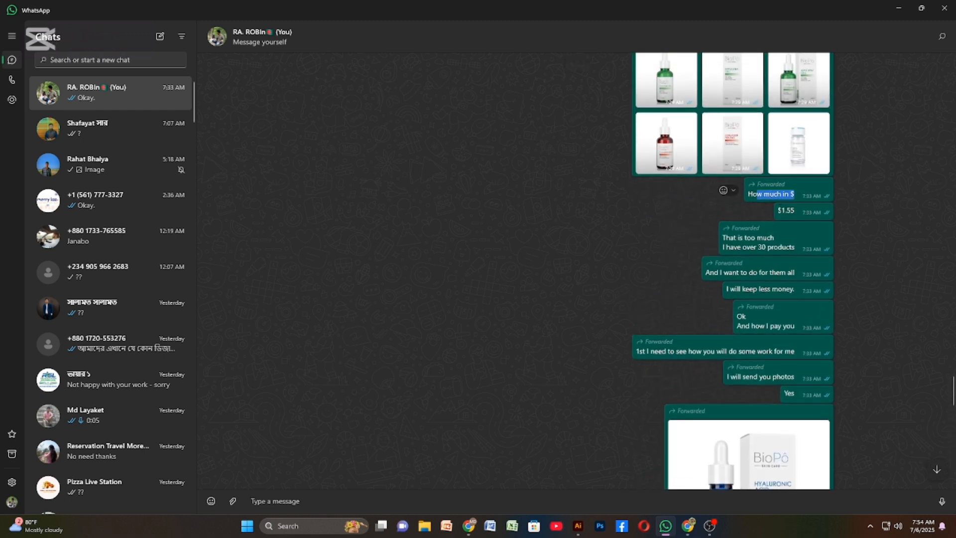
{"action": "left_click", "coordinate": [790, 208]}
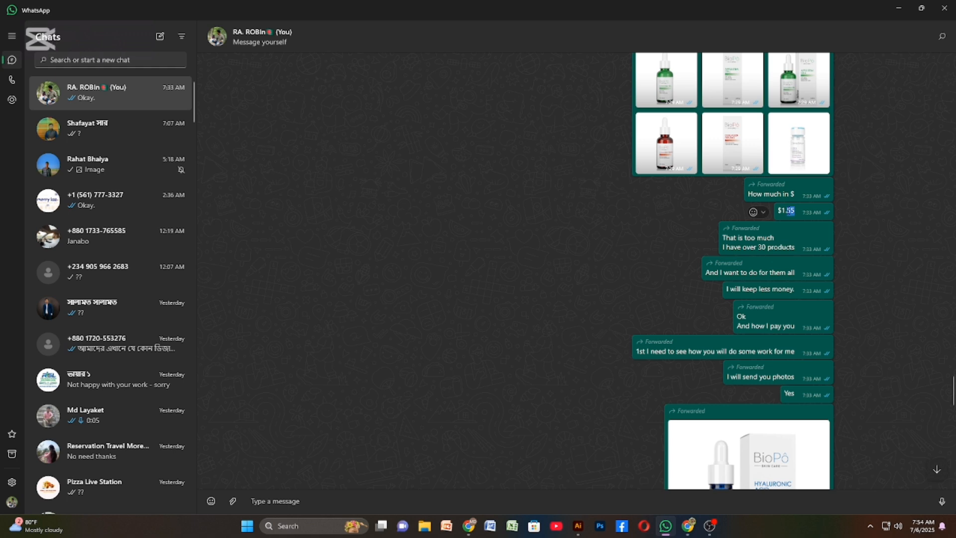
{"action": "left_click", "coordinate": [795, 212]}
{"action": "left_click_drag", "start_coordinate": [779, 210], "coordinate": [794, 211]}
{"action": "left_click", "coordinate": [745, 175]}
{"action": "scroll", "coordinate": [762, 239], "scroll_direction": "down", "scroll_amount": 2}
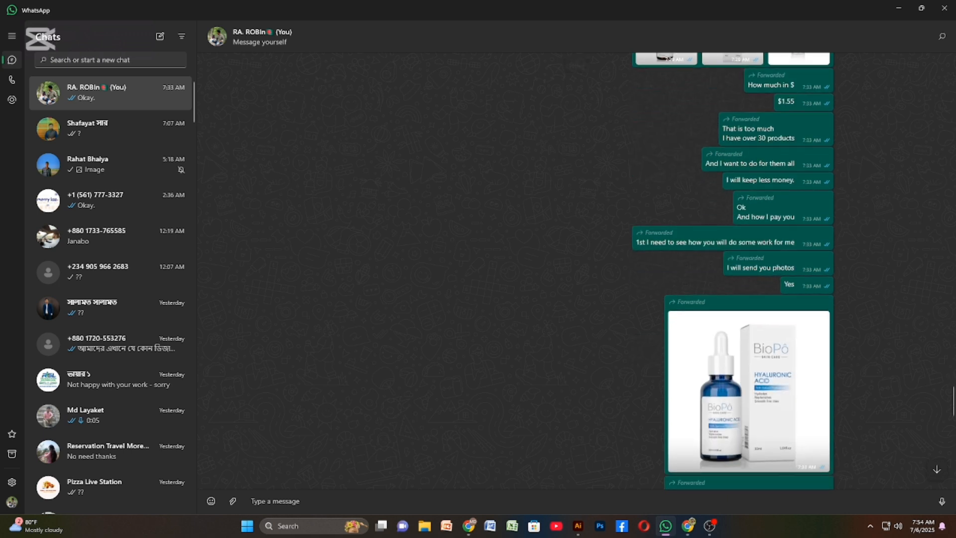
{"action": "left_click_drag", "start_coordinate": [726, 139], "coordinate": [792, 149]}
{"action": "left_click", "coordinate": [774, 146]}
- Examine the client's request for sample work and the BioPô Hyaluronic Acid product photos in the chat
{"action": "scroll", "coordinate": [747, 138], "scroll_direction": "down", "scroll_amount": 2}
{"action": "scroll", "coordinate": [756, 134], "scroll_direction": "up", "scroll_amount": 2}
{"action": "scroll", "coordinate": [634, 241], "scroll_direction": "down", "scroll_amount": 3}
{"action": "scroll", "coordinate": [633, 241], "scroll_direction": "up", "scroll_amount": 3}
{"action": "scroll", "coordinate": [720, 283], "scroll_direction": "down", "scroll_amount": 3}
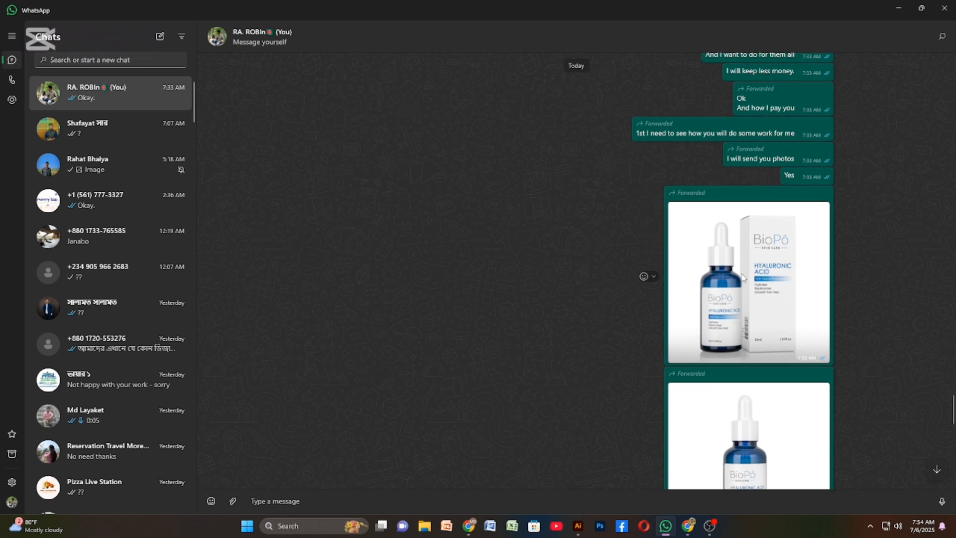
{"action": "scroll", "coordinate": [689, 156], "scroll_direction": "down", "scroll_amount": 5}
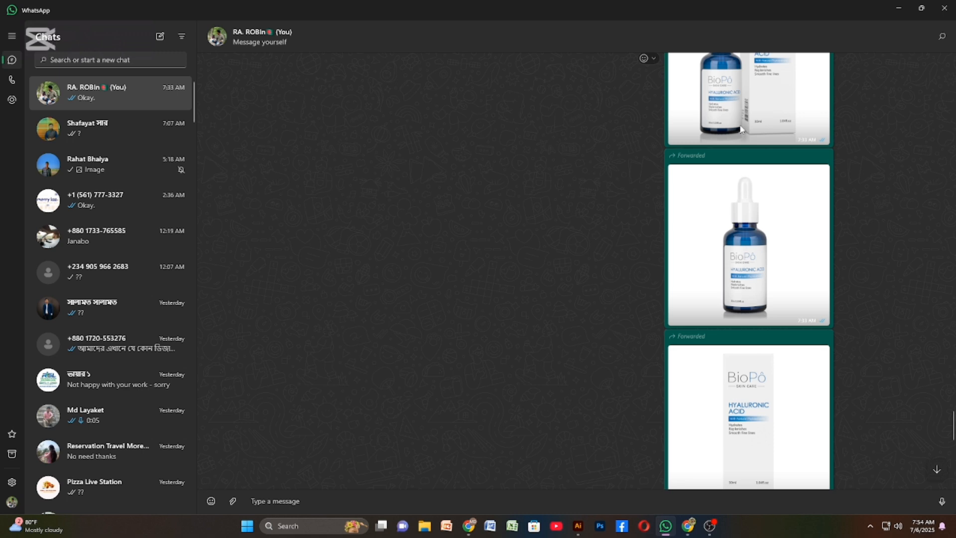
{"action": "scroll", "coordinate": [740, 129], "scroll_direction": "up", "scroll_amount": 2}
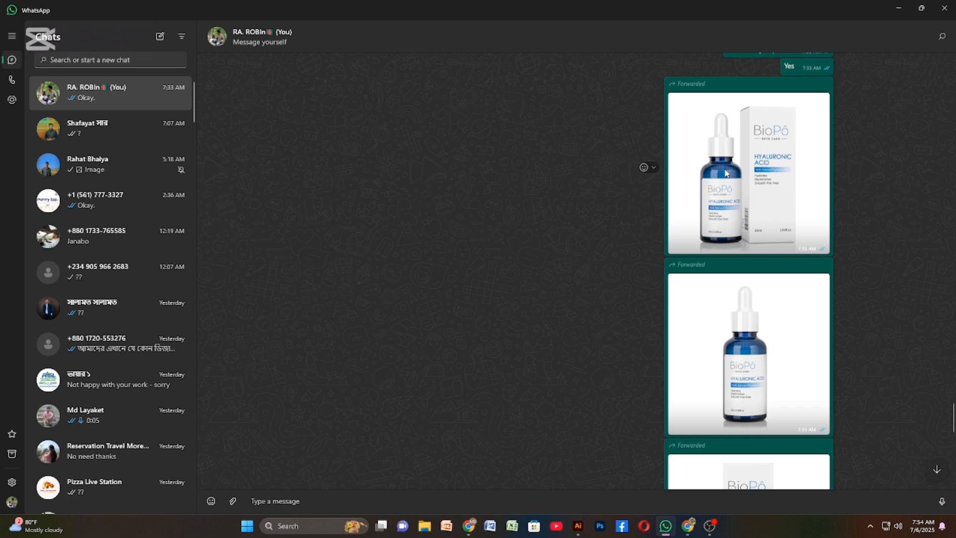
{"action": "scroll", "coordinate": [726, 174], "scroll_direction": "down", "scroll_amount": 10}
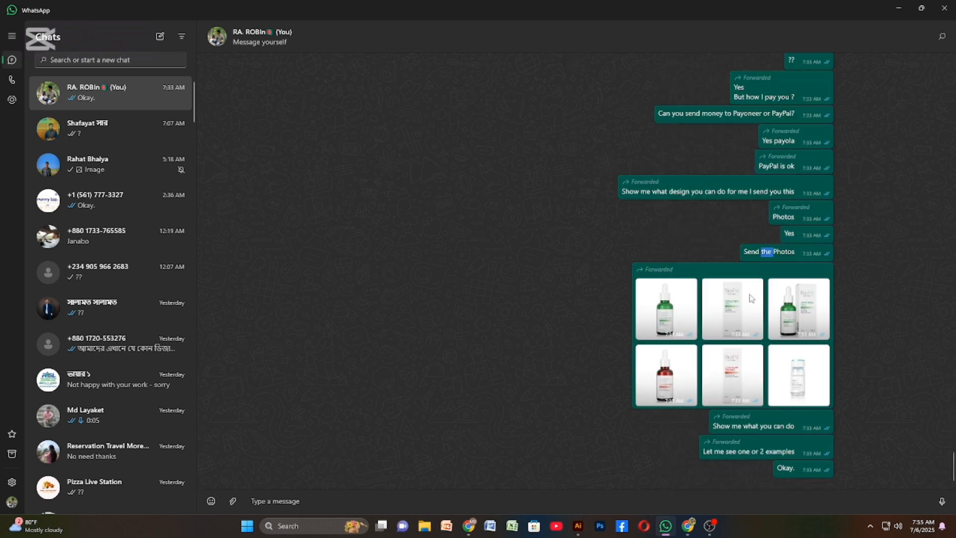
- View the BioPô Apple Stem Cell, Collagen Firming and Hyaluronic Acid photos and the DermaSerum Azalea photo at full size
{"action": "left_click", "coordinate": [752, 298]}
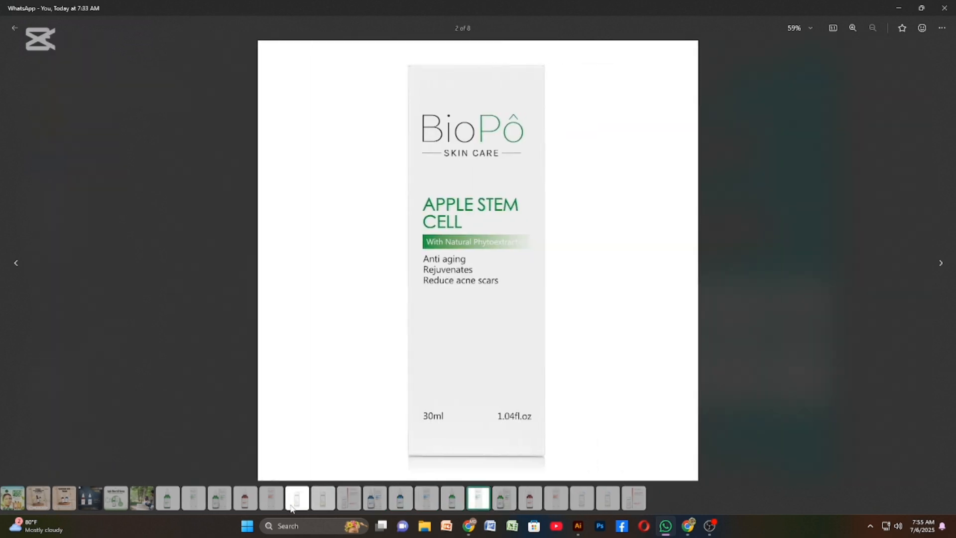
{"action": "left_click", "coordinate": [298, 497]}
{"action": "key", "text": "Escape"}
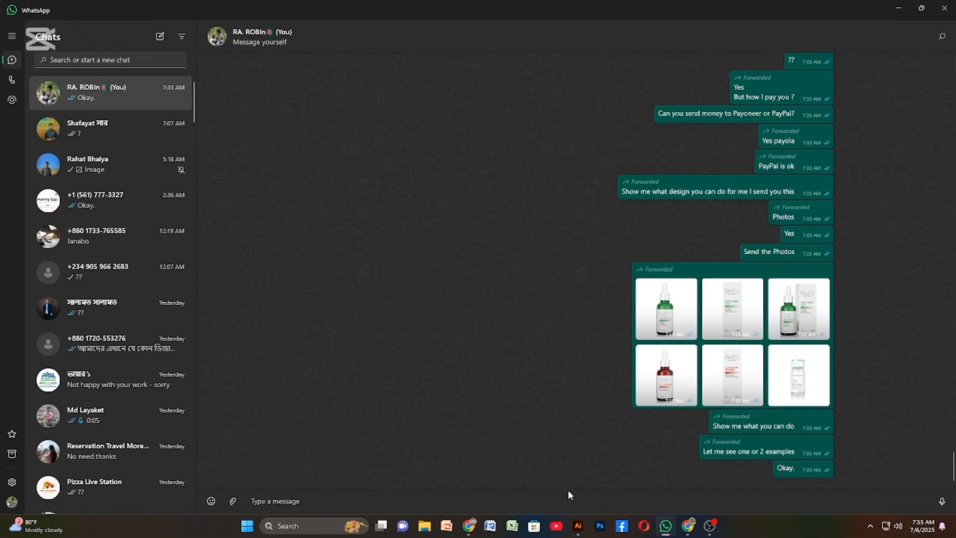
{"action": "left_click", "coordinate": [724, 333]}
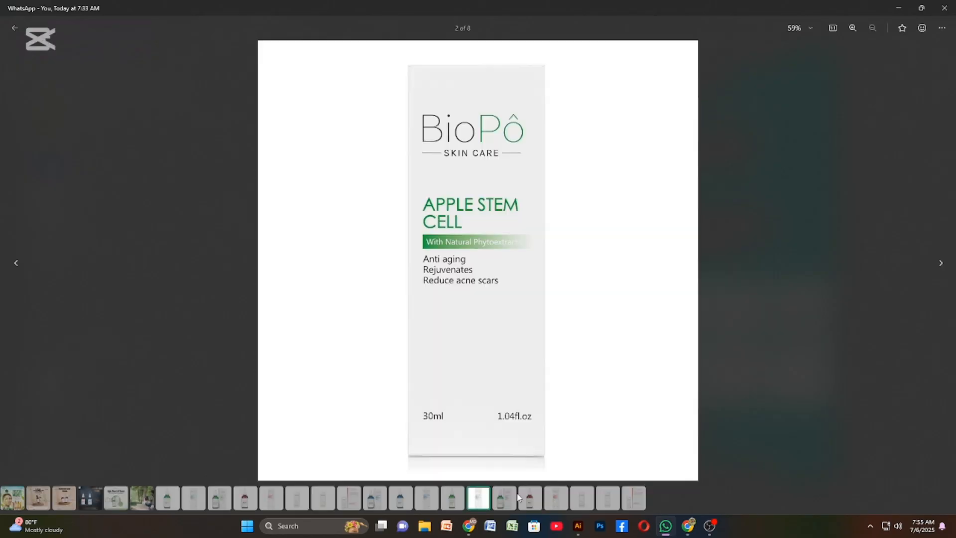
{"action": "key", "text": "Escape"}
{"action": "left_click", "coordinate": [734, 348]}
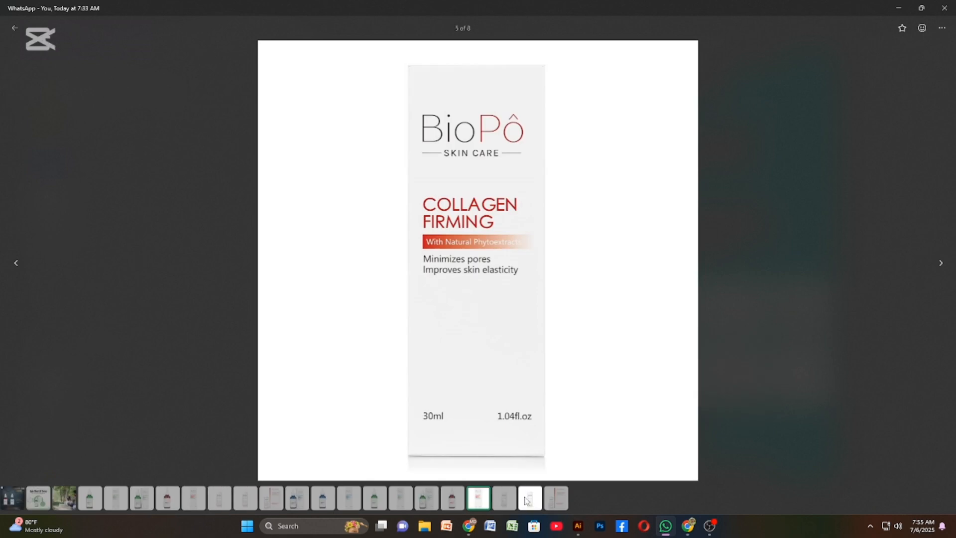
{"action": "left_click", "coordinate": [503, 498]}
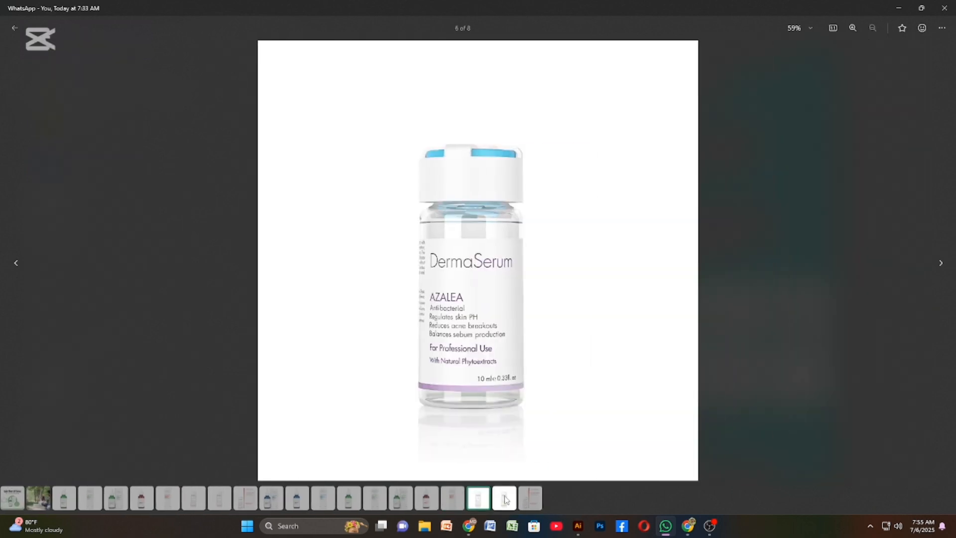
{"action": "left_click", "coordinate": [406, 501]}
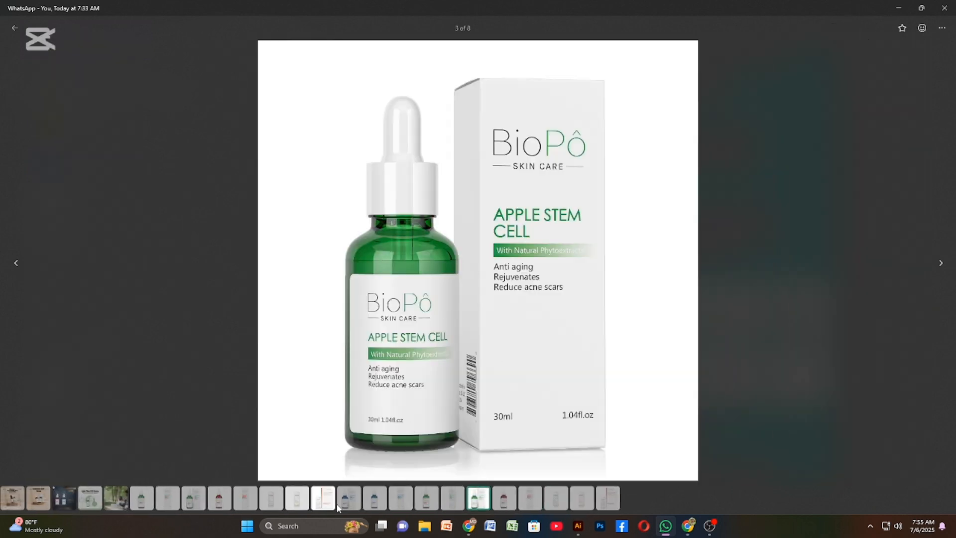
{"action": "left_click", "coordinate": [219, 498]}
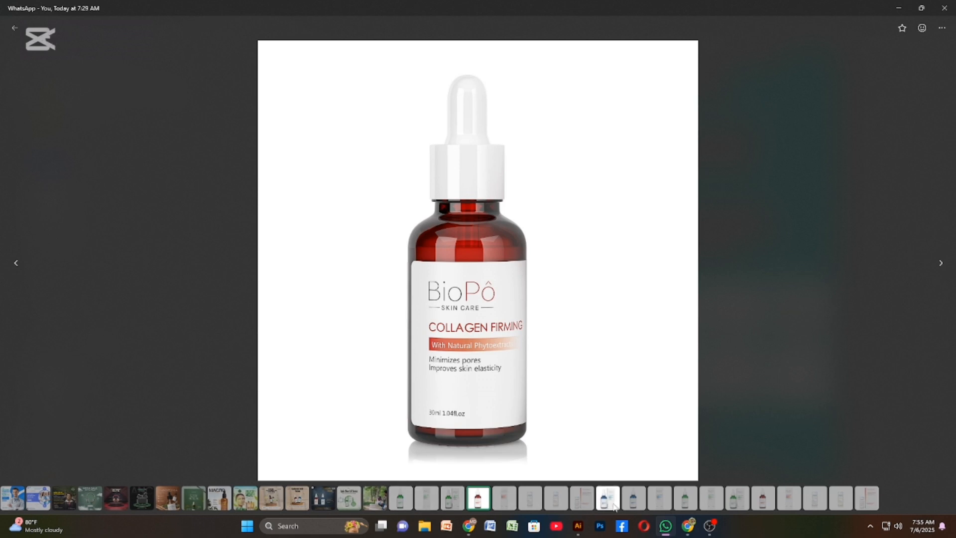
{"action": "left_click", "coordinate": [633, 497]}
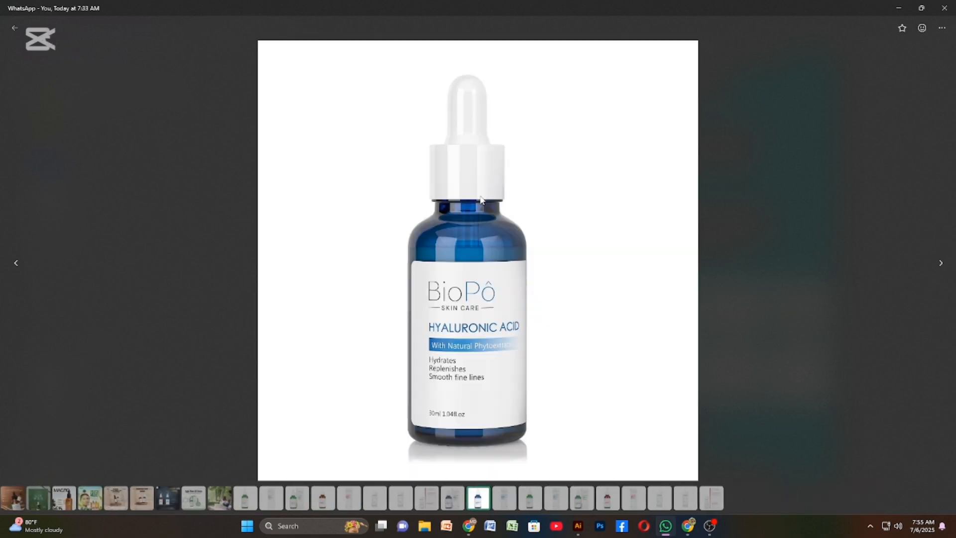
{"action": "left_click", "coordinate": [886, 101]}
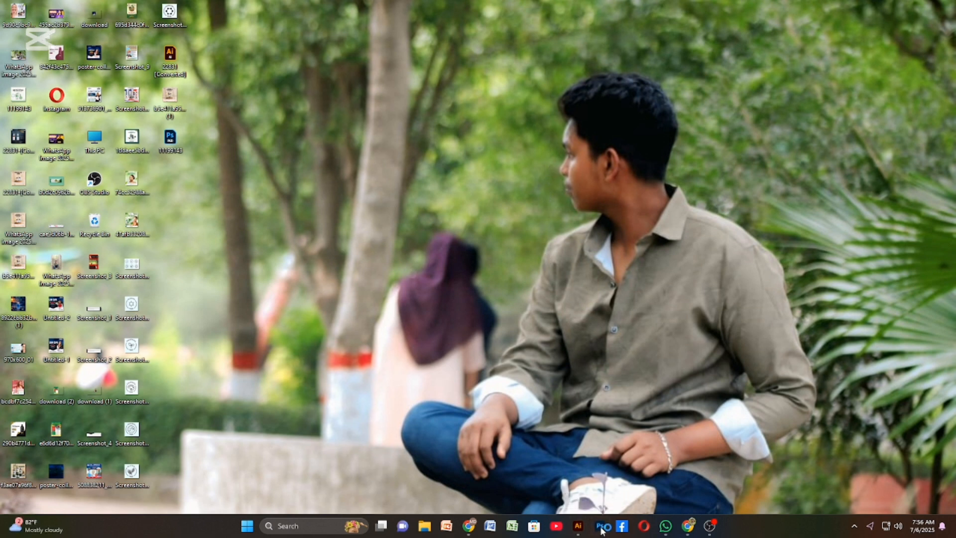
- Launch Photoshop
{"action": "left_click", "coordinate": [602, 528]}
{"action": "right_click", "coordinate": [719, 2]}
{"action": "left_click", "coordinate": [753, 68]}
{"action": "right_click", "coordinate": [696, 2]}
{"action": "left_click", "coordinate": [731, 70]}
{"action": "right_click", "coordinate": [699, 2]}
{"action": "left_click", "coordinate": [739, 64]}
{"action": "right_click", "coordinate": [733, 2]}
{"action": "left_click", "coordinate": [762, 65]}
{"action": "right_click", "coordinate": [710, 5]}
{"action": "left_click", "coordinate": [742, 65]}
{"action": "right_click", "coordinate": [701, 3]}
{"action": "left_click", "coordinate": [745, 66]}
{"action": "right_click", "coordinate": [700, 3]}
{"action": "left_click", "coordinate": [727, 65]}
{"action": "right_click", "coordinate": [683, 3]}
{"action": "left_click", "coordinate": [735, 65]}
{"action": "right_click", "coordinate": [684, 4]}
{"action": "left_click", "coordinate": [711, 64]}
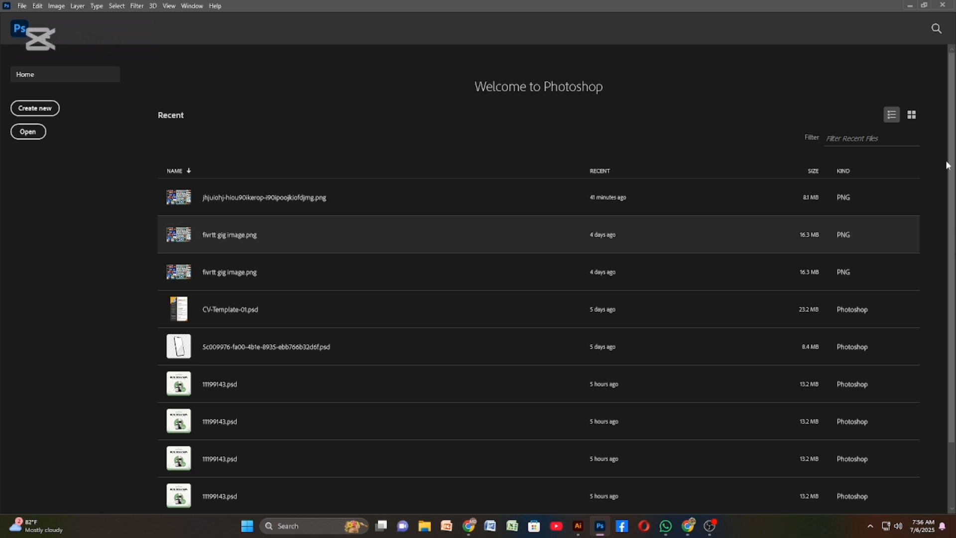
{"action": "scroll", "coordinate": [429, 160], "scroll_direction": "down", "scroll_amount": 2}
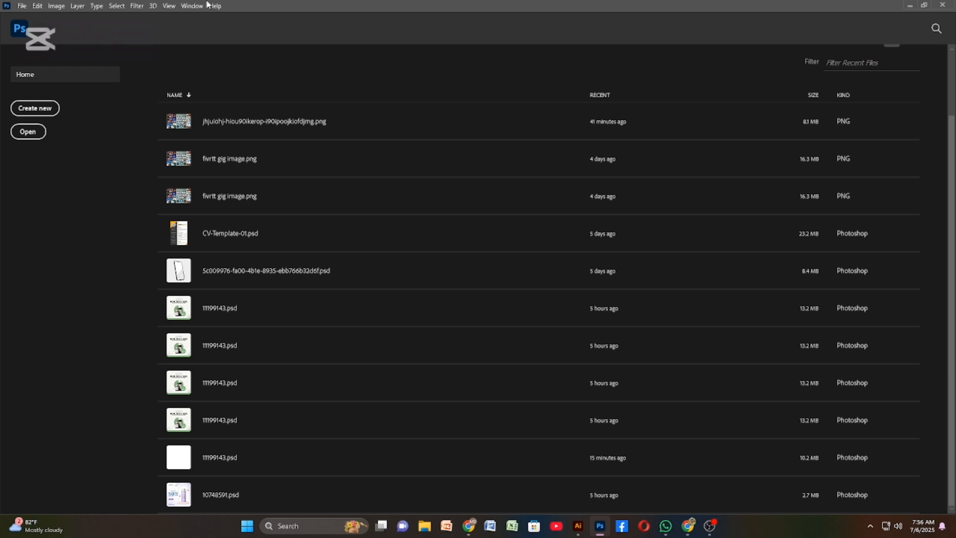
{"action": "left_click", "coordinate": [38, 5]}
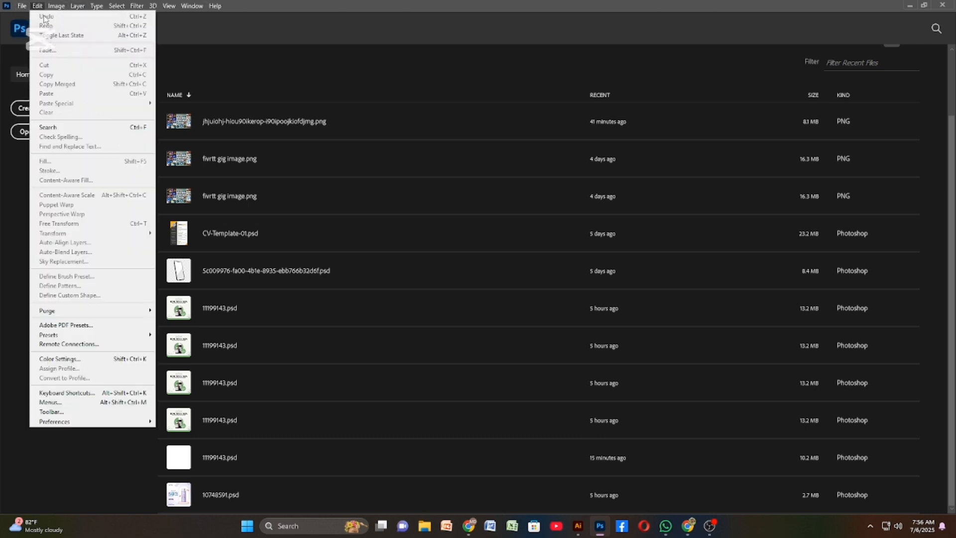
{"action": "left_click", "coordinate": [44, 18]}
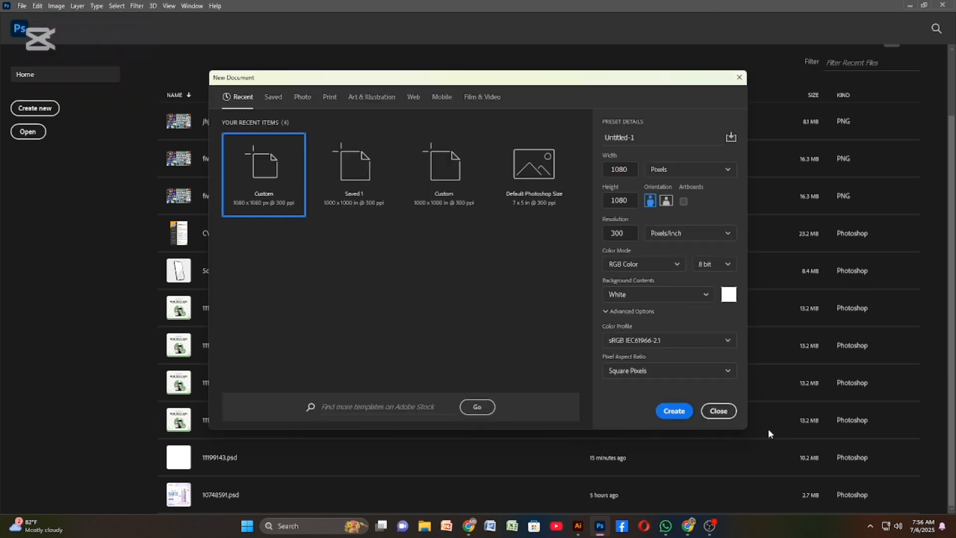
{"action": "left_click", "coordinate": [719, 411]}
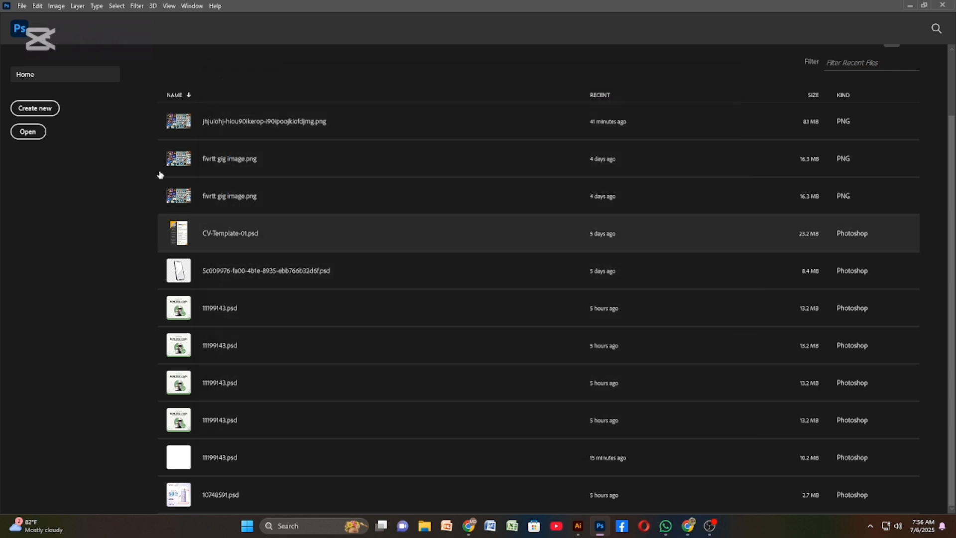
{"action": "left_click", "coordinate": [44, 110]}
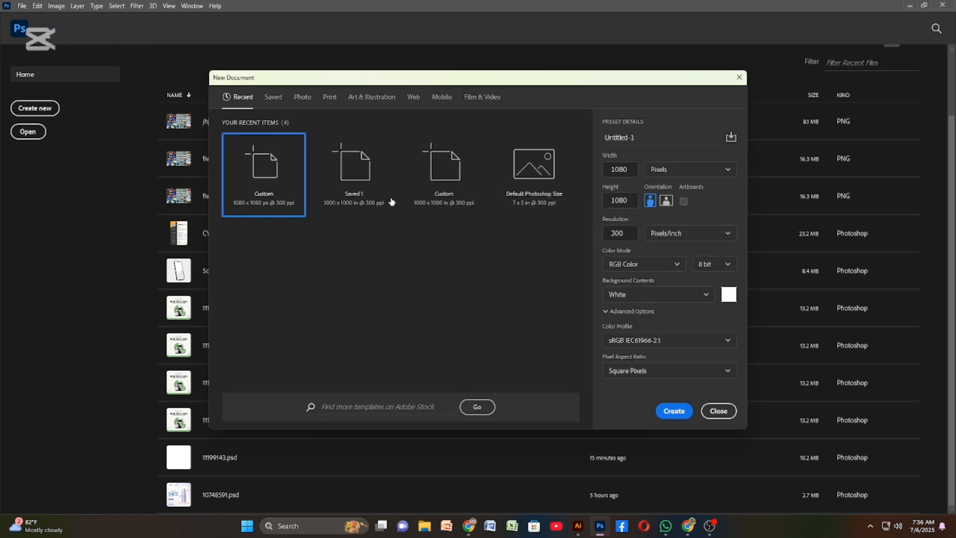
{"action": "left_click", "coordinate": [719, 411]}
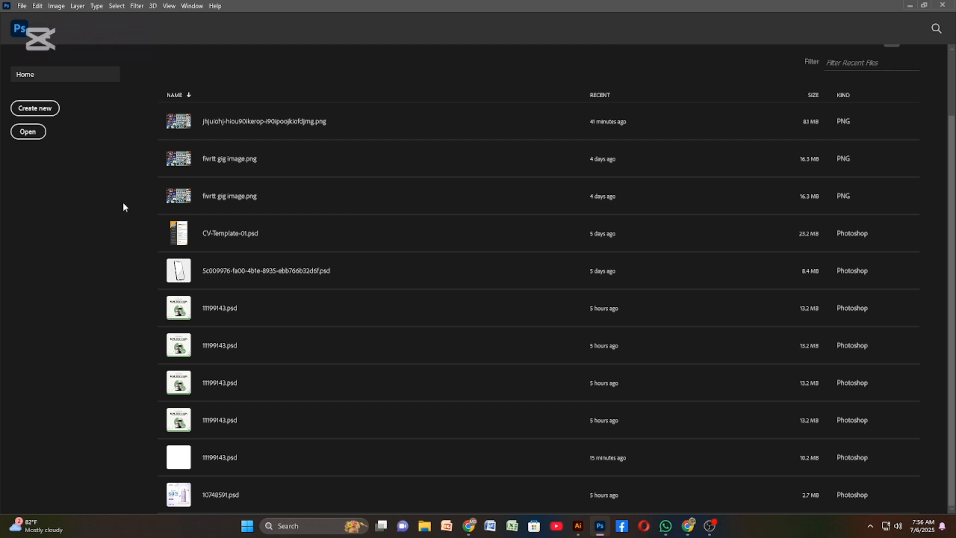
- Start a new document and look through the Web, Film & Video and Default Photoshop Size presets and the width units
{"action": "key", "text": "ctrl+n"}
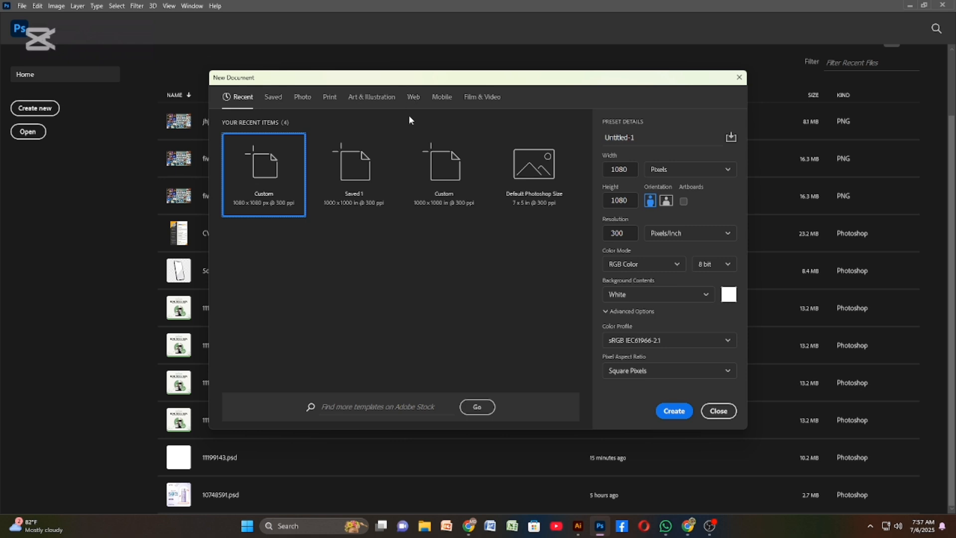
{"action": "left_click", "coordinate": [414, 97]}
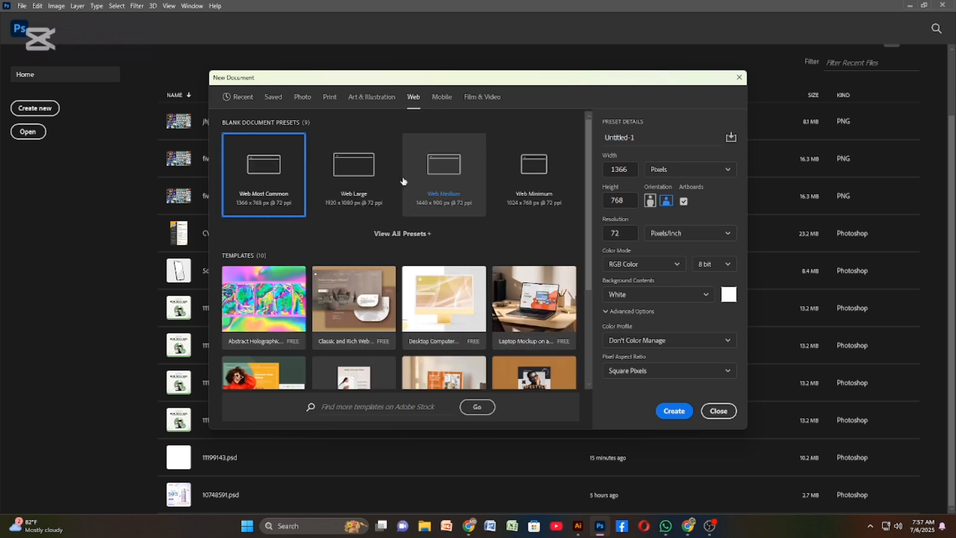
{"action": "left_click", "coordinate": [480, 98]}
{"action": "left_click", "coordinate": [245, 98]}
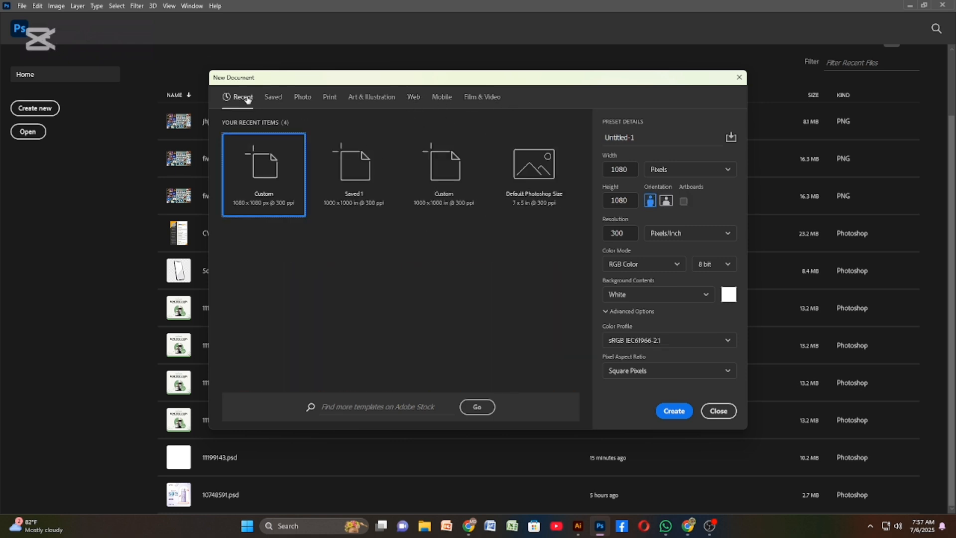
{"action": "left_click", "coordinate": [543, 187]}
{"action": "left_click", "coordinate": [621, 168]}
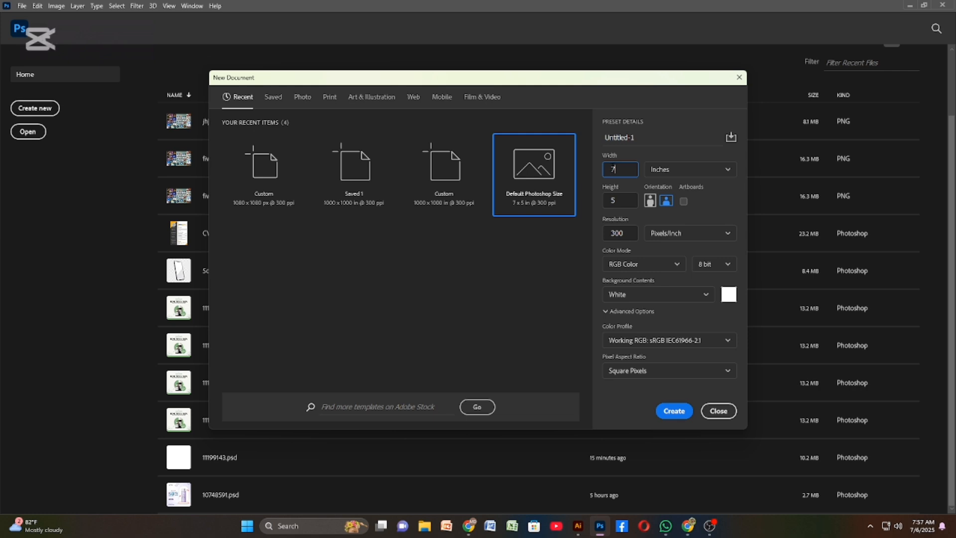
{"action": "left_click", "coordinate": [662, 169]}
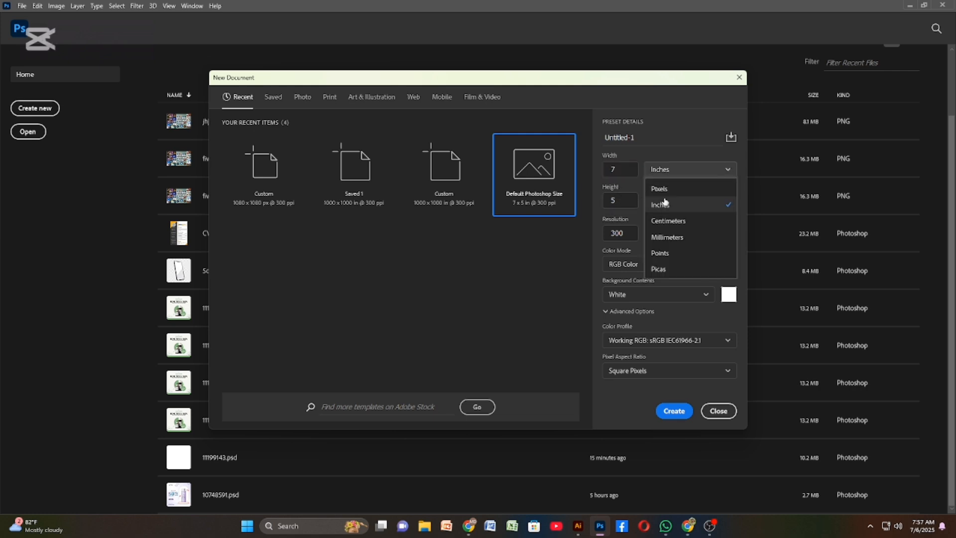
{"action": "left_click", "coordinate": [588, 244]}
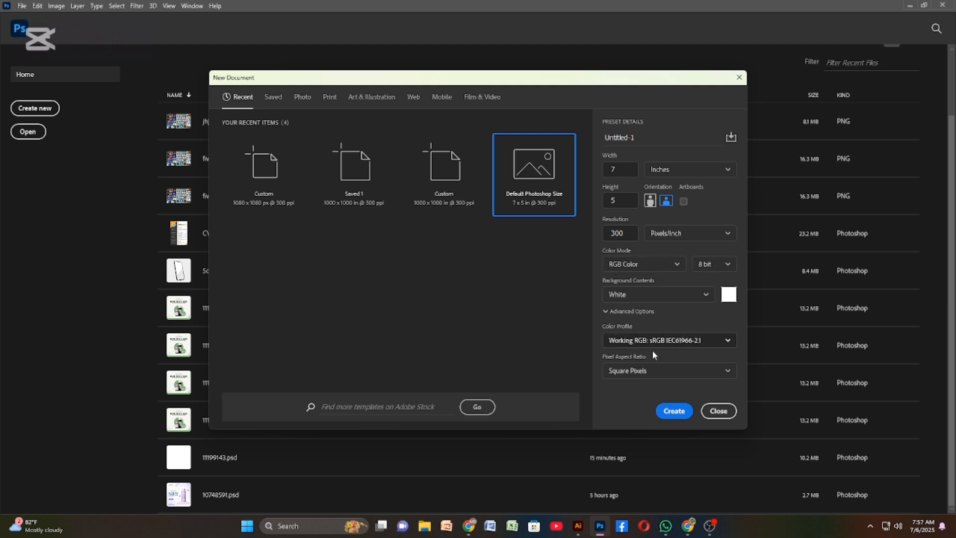
- Create a new document from the Custom 1080 x 1080 px preset at 300 ppi, RGB Color, with a white background
{"action": "left_click", "coordinate": [255, 188]}
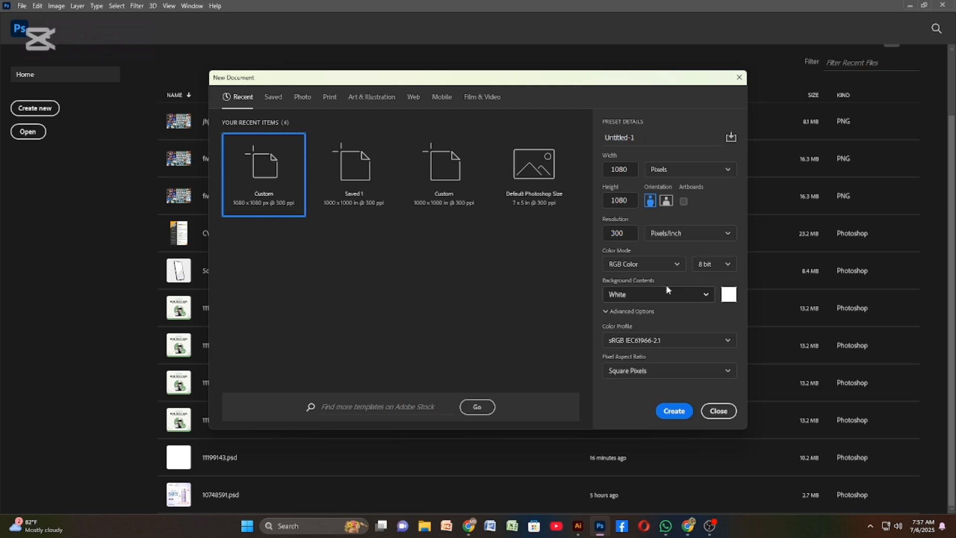
{"action": "left_click", "coordinate": [542, 175]}
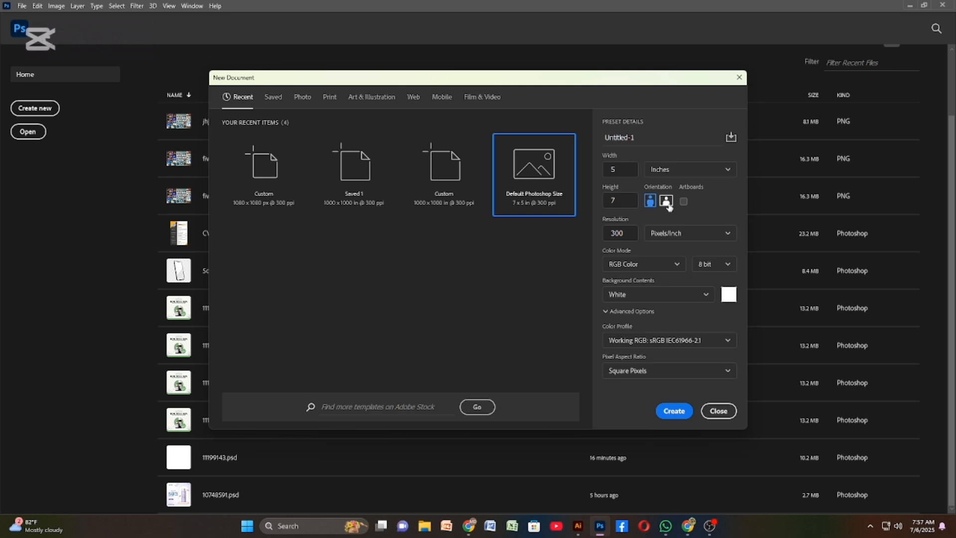
{"action": "left_click", "coordinate": [264, 170]}
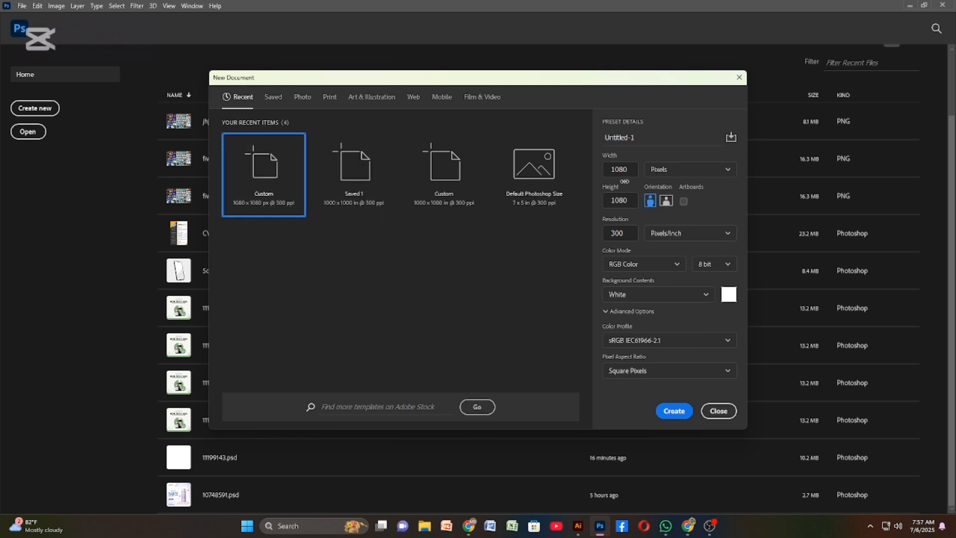
{"action": "left_click", "coordinate": [672, 411]}
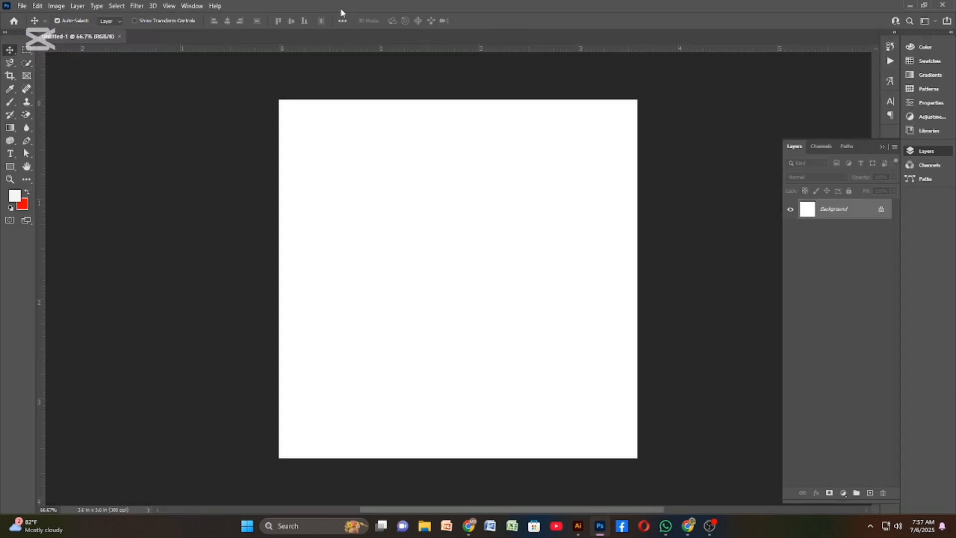
{"action": "left_click_drag", "start_coordinate": [246, 96], "coordinate": [372, 180]}
{"action": "left_click", "coordinate": [558, 218]}
- Find the Photoshop file 11199143 in the Desktop folder and open it for editing
{"action": "left_click", "coordinate": [425, 526]}
{"action": "left_click", "coordinate": [34, 167]}
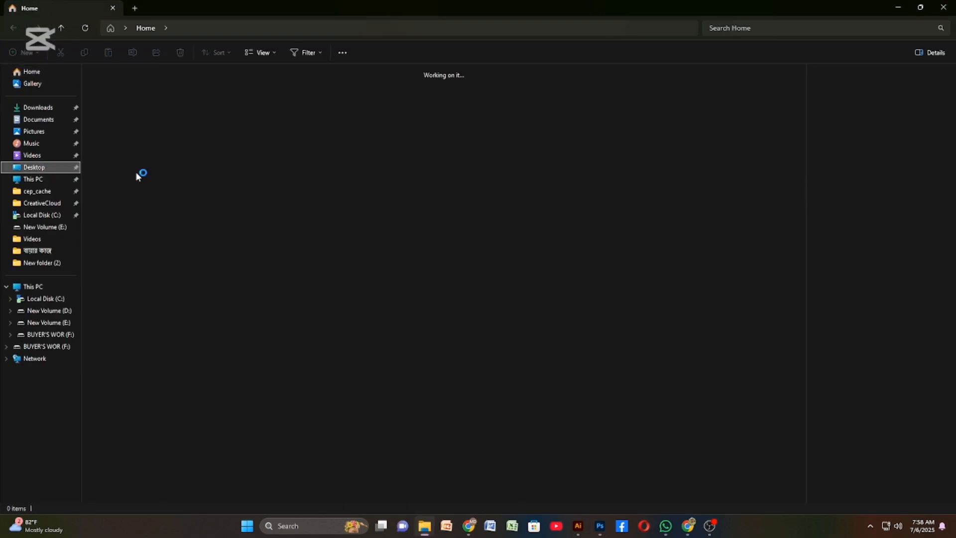
{"action": "left_click", "coordinate": [286, 183]}
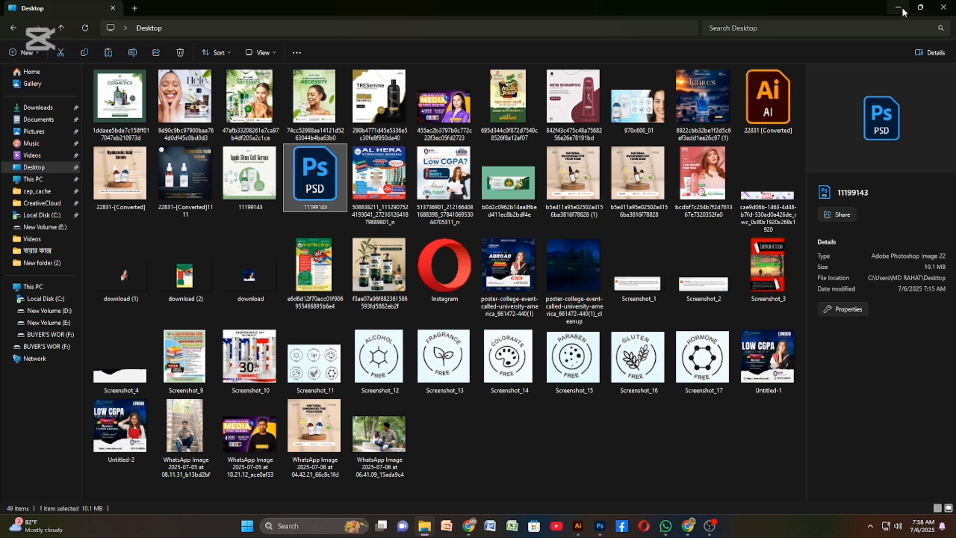
{"action": "double_click", "coordinate": [317, 179]}
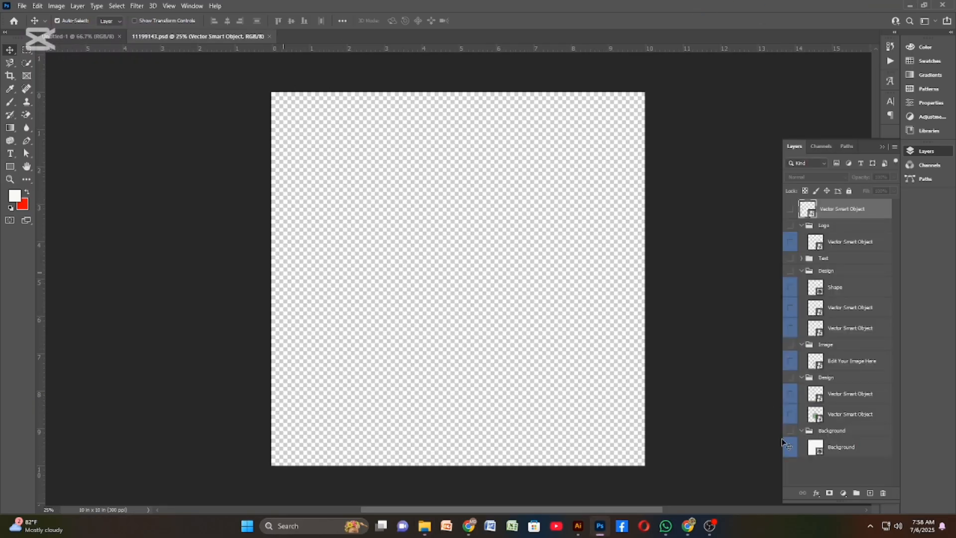
- Make the Background layer of 11199143.psd visible and compare the canvas with the blank Untitled-1 document
{"action": "left_click", "coordinate": [791, 448]}
{"action": "scroll", "coordinate": [423, 258], "scroll_direction": "down", "scroll_amount": 1}
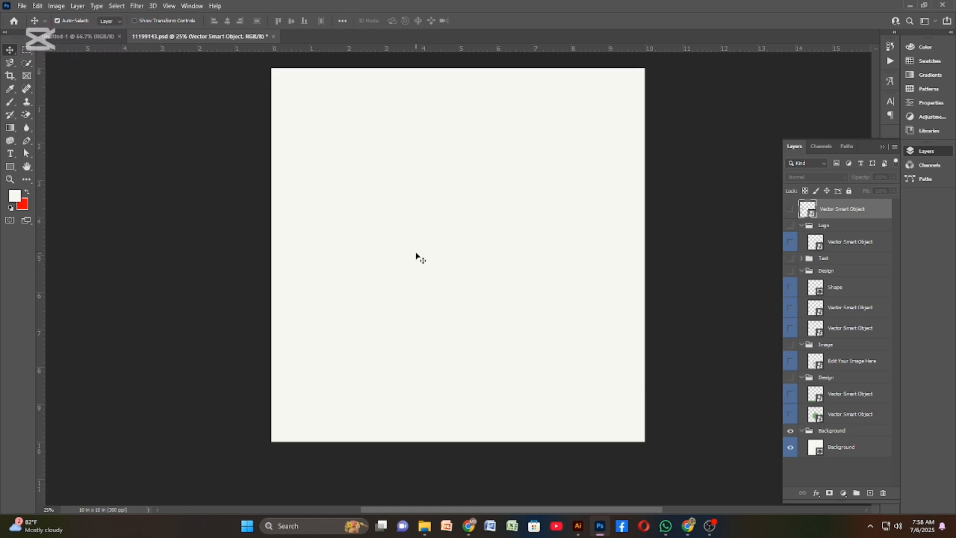
{"action": "scroll", "coordinate": [415, 258], "scroll_direction": "up", "scroll_amount": 1}
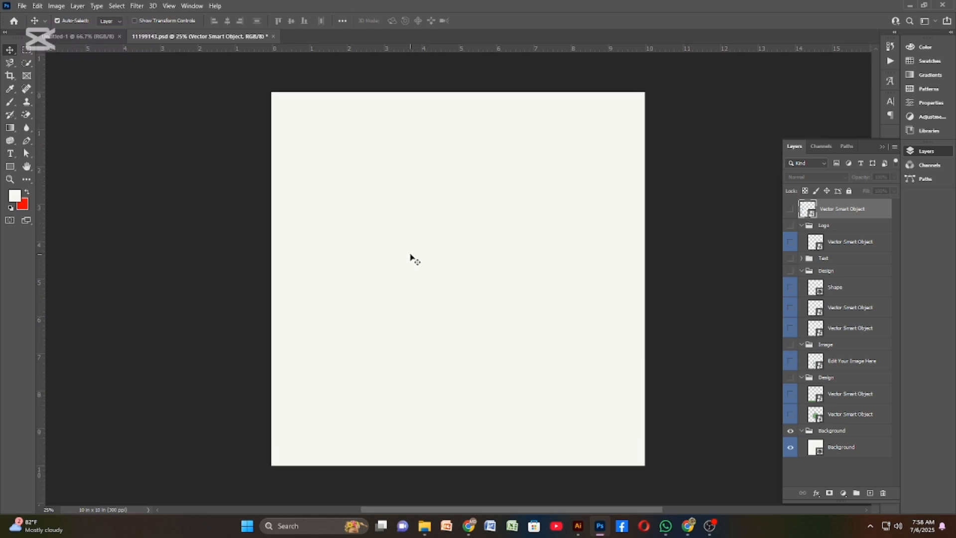
{"action": "left_click", "coordinate": [96, 38]}
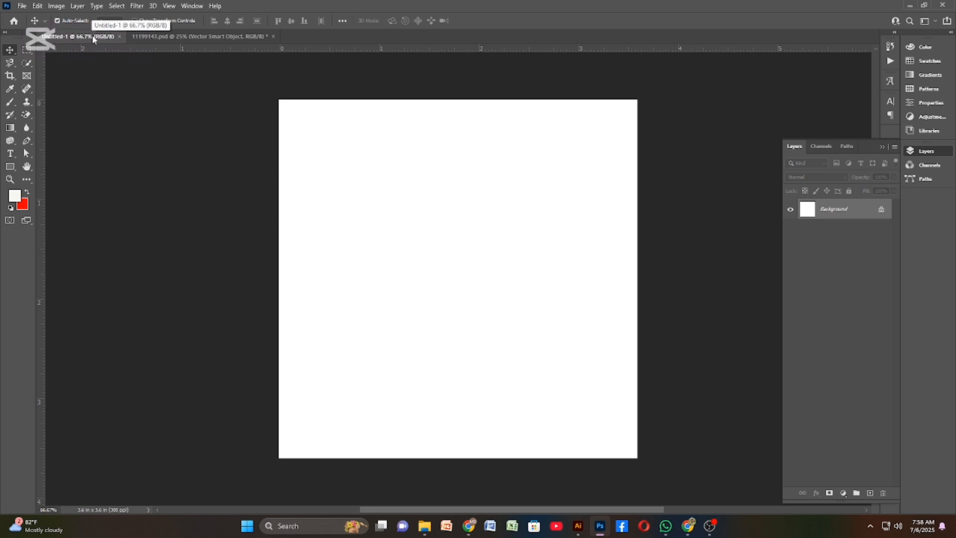
{"action": "left_click", "coordinate": [199, 36]}
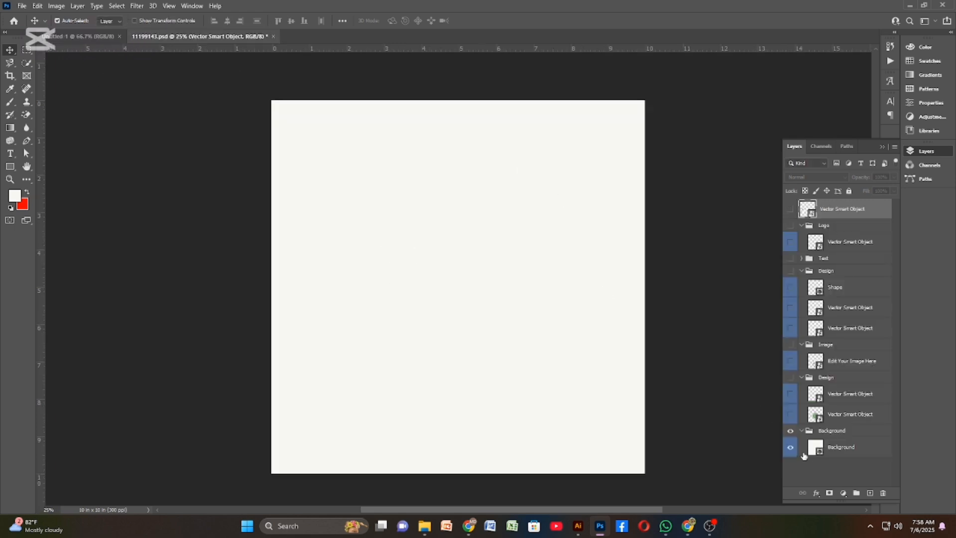
- Toggle the Background group's visibility off and on, and show the green circle layer in the lower Design group
{"action": "left_click", "coordinate": [790, 431]}
{"action": "left_click", "coordinate": [792, 430]}
{"action": "left_click", "coordinate": [791, 417]}
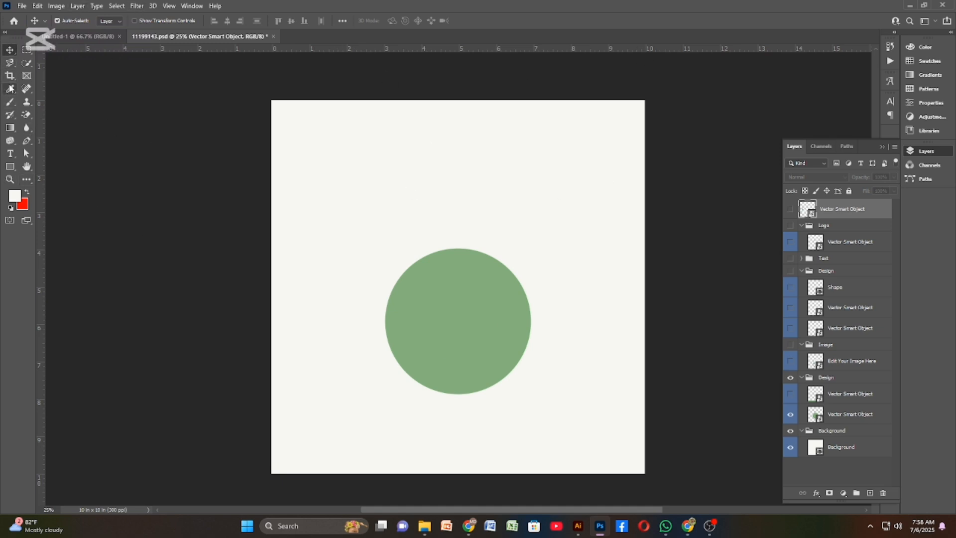
- Draw a circle about 4.53 in across with the Ellipse tool and move it toward the canvas's upper-left corner
{"action": "right_click", "coordinate": [11, 172]}
{"action": "left_click", "coordinate": [45, 174]}
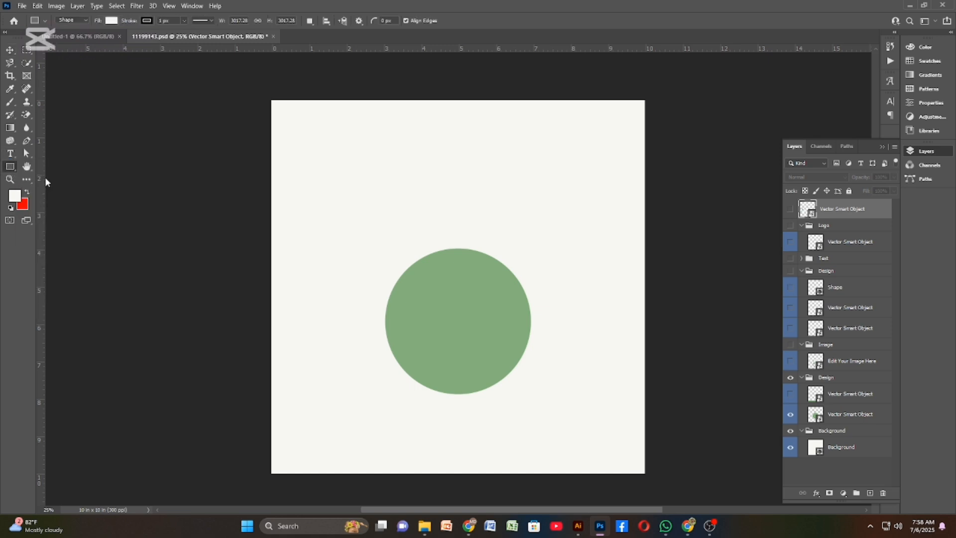
{"action": "left_click_drag", "start_coordinate": [380, 133], "coordinate": [605, 303]}
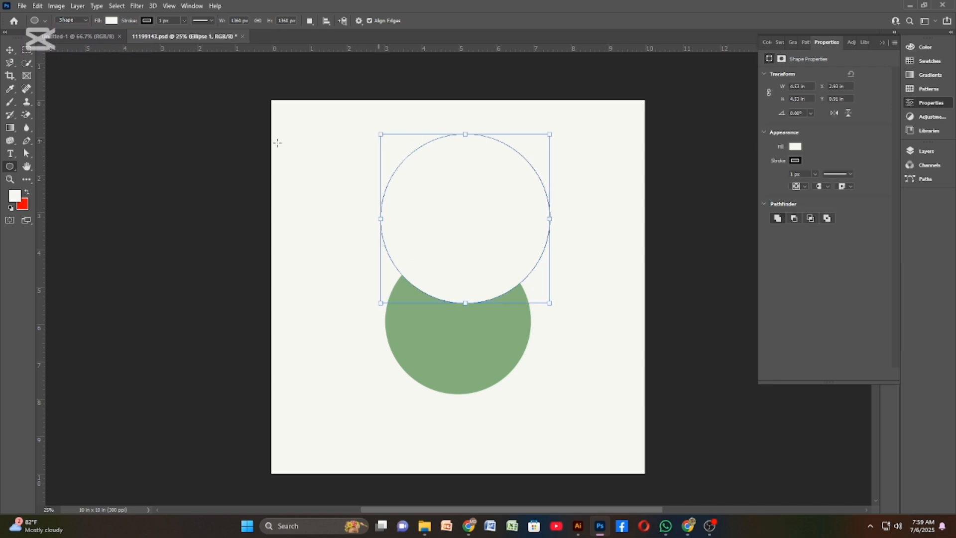
{"action": "left_click", "coordinate": [9, 50]}
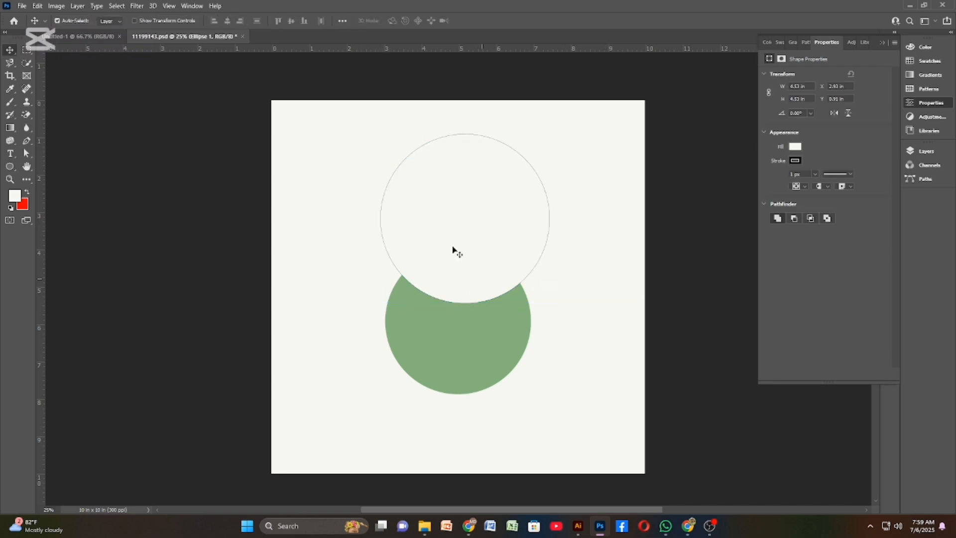
{"action": "left_click_drag", "start_coordinate": [455, 252], "coordinate": [384, 203]}
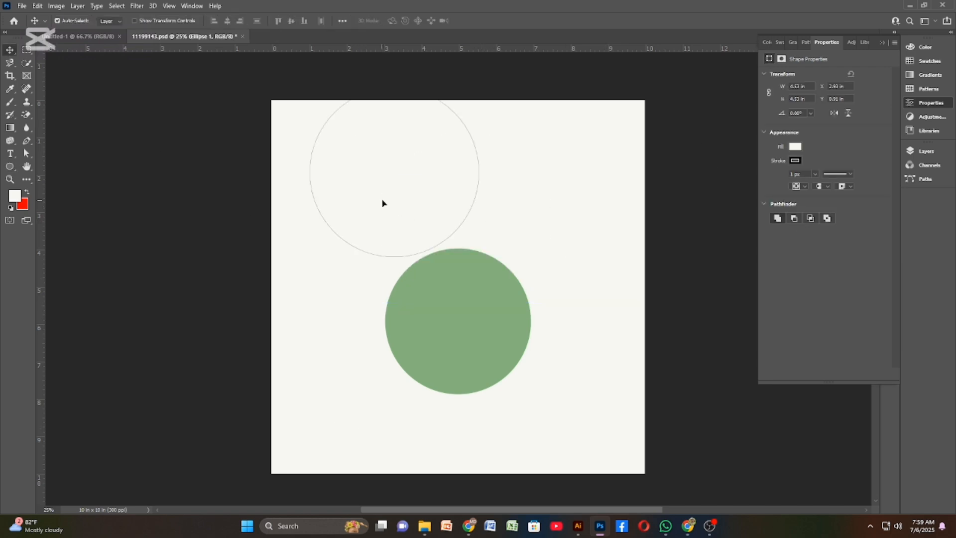
- Remove the new circle's stroke, fill it with dark red and shift it slightly
{"action": "left_click", "coordinate": [795, 161]}
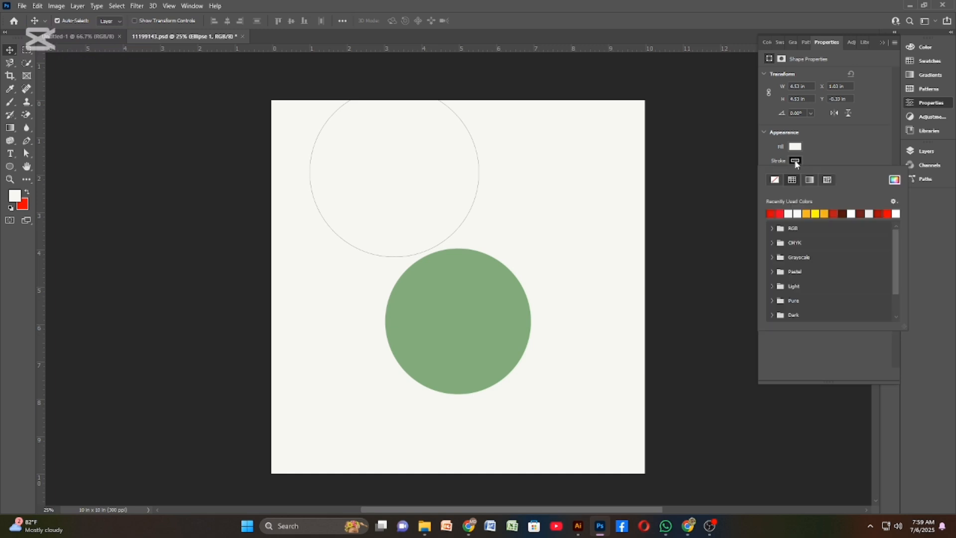
{"action": "left_click", "coordinate": [775, 182]}
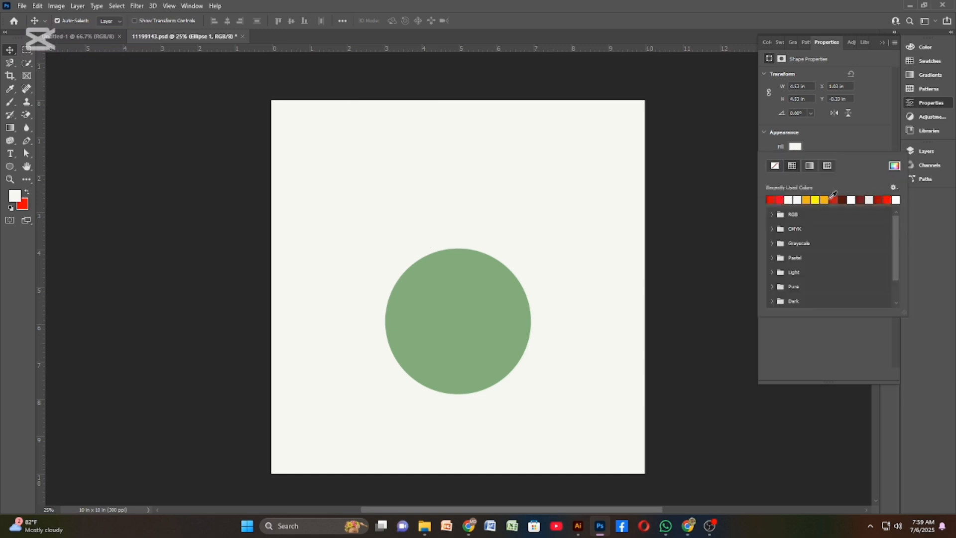
{"action": "left_click", "coordinate": [833, 198]}
{"action": "left_click", "coordinate": [10, 46]}
{"action": "mouse_move", "coordinate": [358, 156]}
{"action": "left_mouse_down"}
{"action": "mouse_move", "coordinate": [478, 244]}
{"action": "mouse_move", "coordinate": [454, 320]}
{"action": "mouse_move", "coordinate": [434, 194]}
{"action": "mouse_move", "coordinate": [392, 177]}
{"action": "left_mouse_up"}
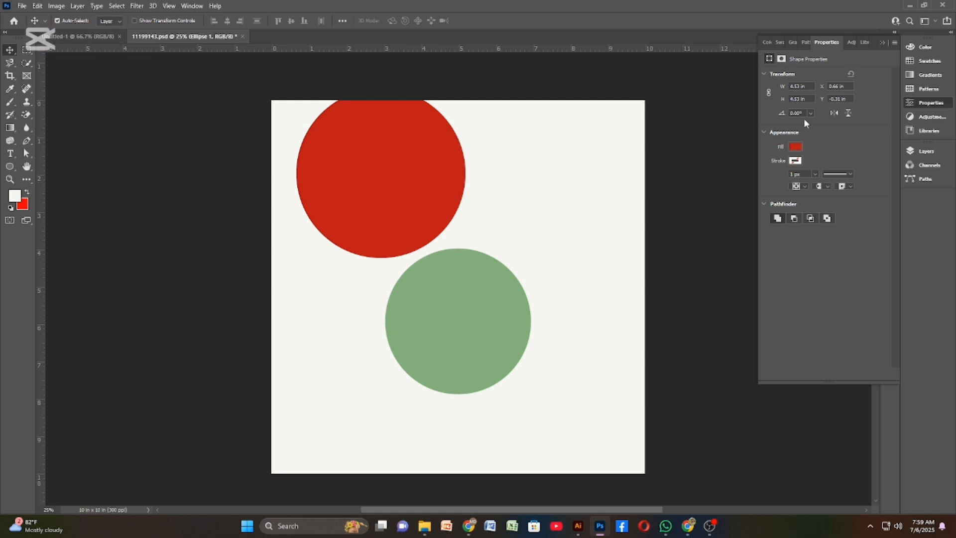
- Move the red circle down so it overlaps the green circle, and delete it
{"action": "left_click", "coordinate": [883, 43]}
{"action": "left_click", "coordinate": [925, 151]}
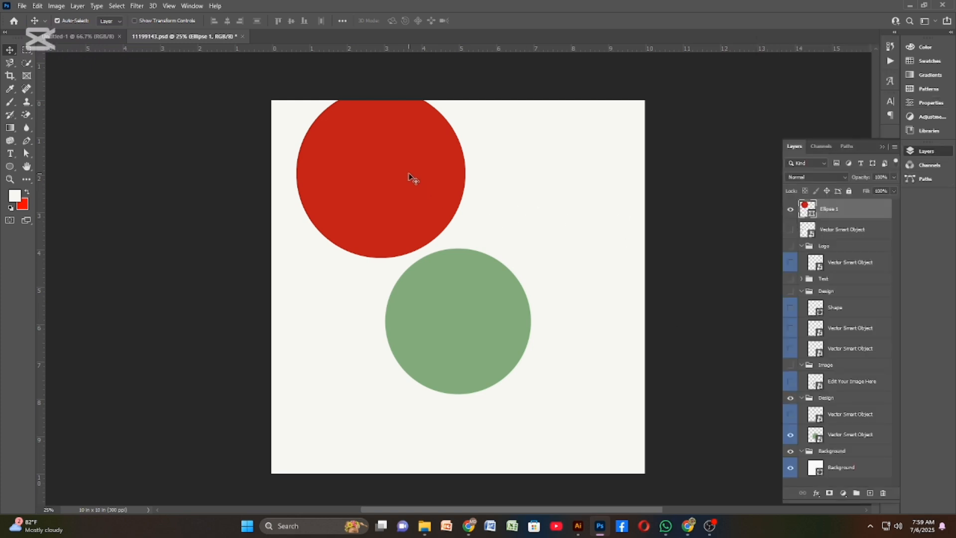
{"action": "left_click_drag", "start_coordinate": [411, 177], "coordinate": [438, 214]}
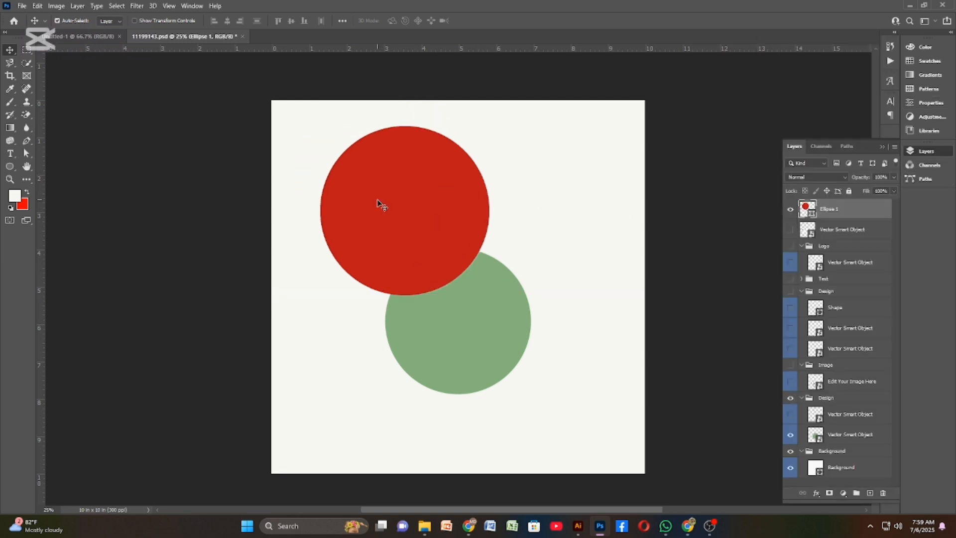
{"action": "key", "text": "Delete"}
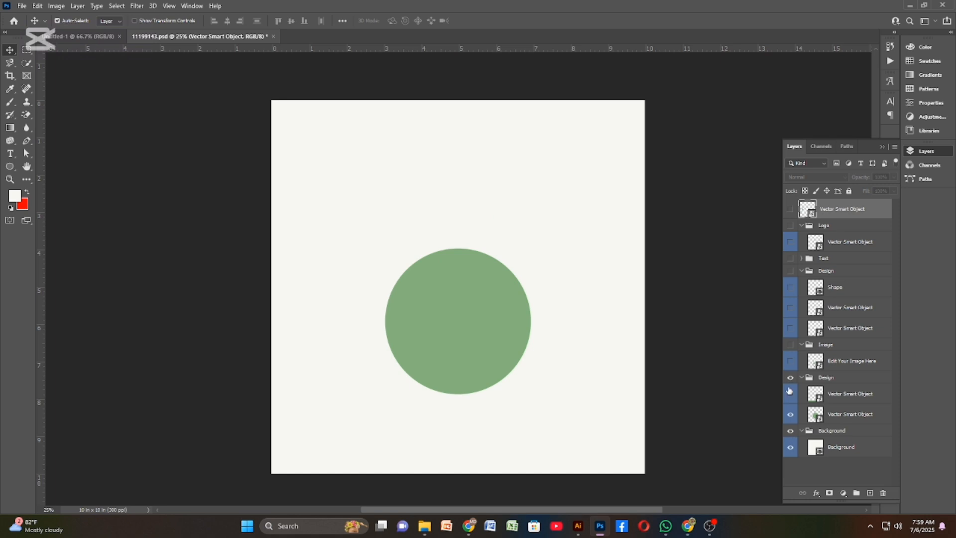
- Show the green bar layer along the canvas's bottom edge and undo a trial move of it
{"action": "left_click", "coordinate": [789, 392]}
{"action": "left_click_drag", "start_coordinate": [387, 454], "coordinate": [381, 430]}
{"action": "key", "text": "ctrl+z"}
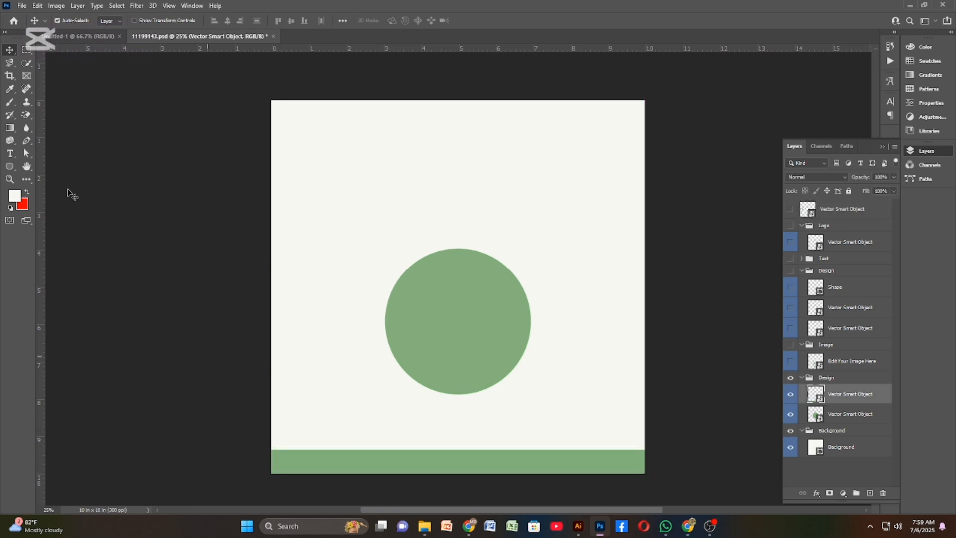
- Draw a rectangle about 10.02 x 0.73 in across the canvas's top edge and move it down slightly
{"action": "left_click", "coordinate": [9, 166]}
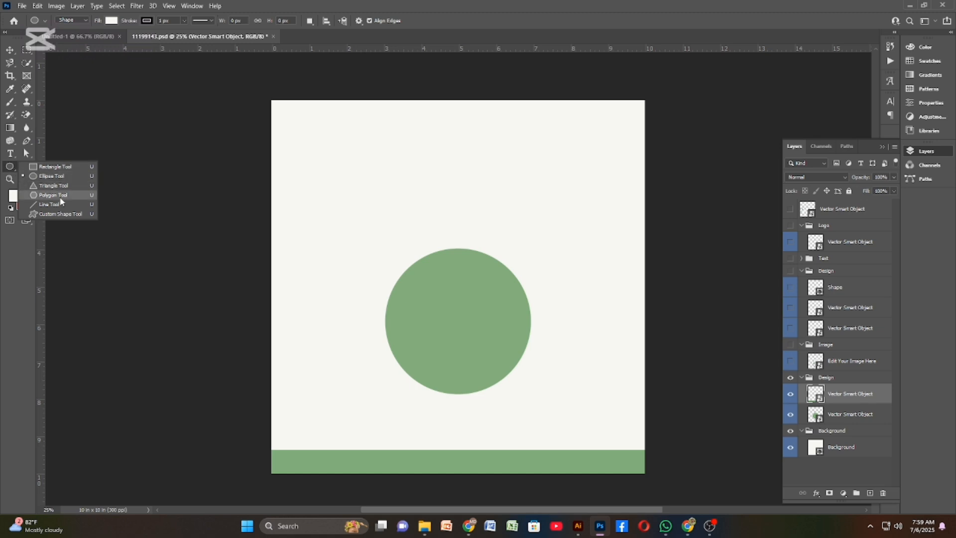
{"action": "left_click", "coordinate": [53, 167]}
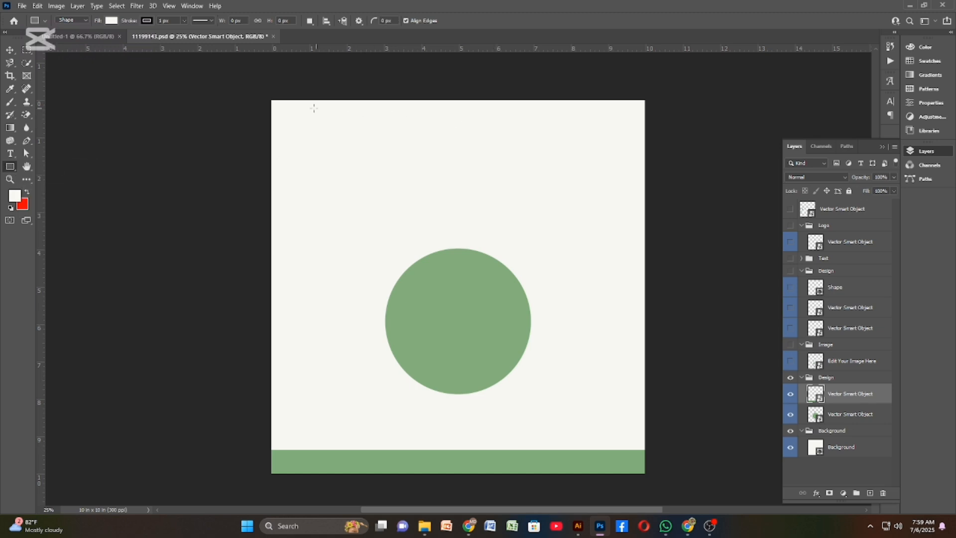
{"action": "left_click_drag", "start_coordinate": [271, 101], "coordinate": [645, 129]}
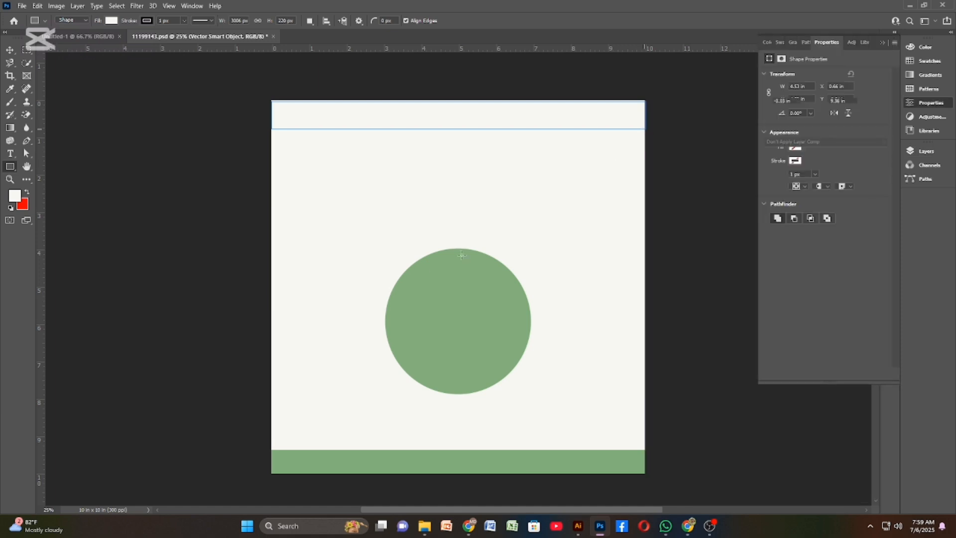
{"action": "left_click", "coordinate": [9, 51]}
{"action": "left_click_drag", "start_coordinate": [374, 122], "coordinate": [375, 142]}
- Remove the new rectangle's stroke and fill it with bright red
{"action": "left_click", "coordinate": [794, 161]}
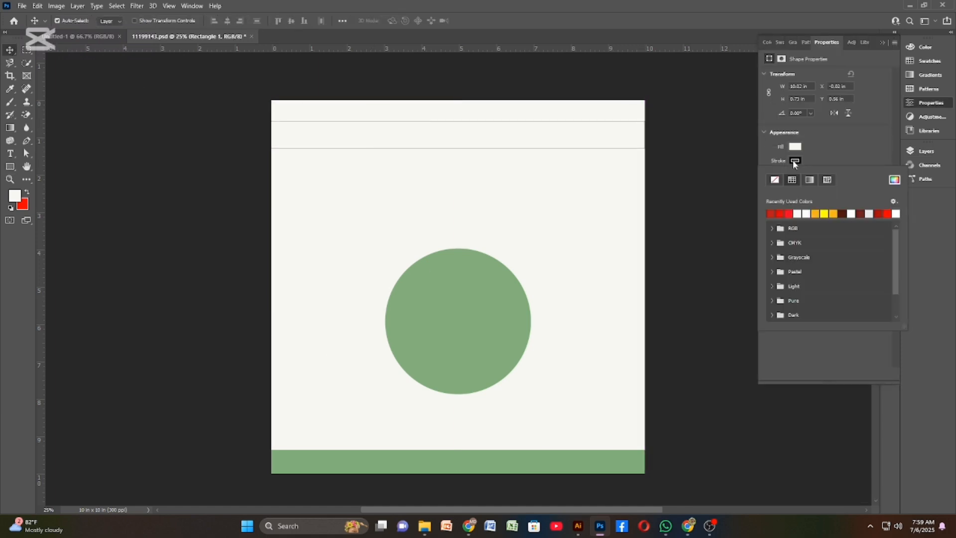
{"action": "left_click", "coordinate": [775, 181]}
{"action": "left_click", "coordinate": [789, 200]}
{"action": "left_click", "coordinate": [800, 75]}
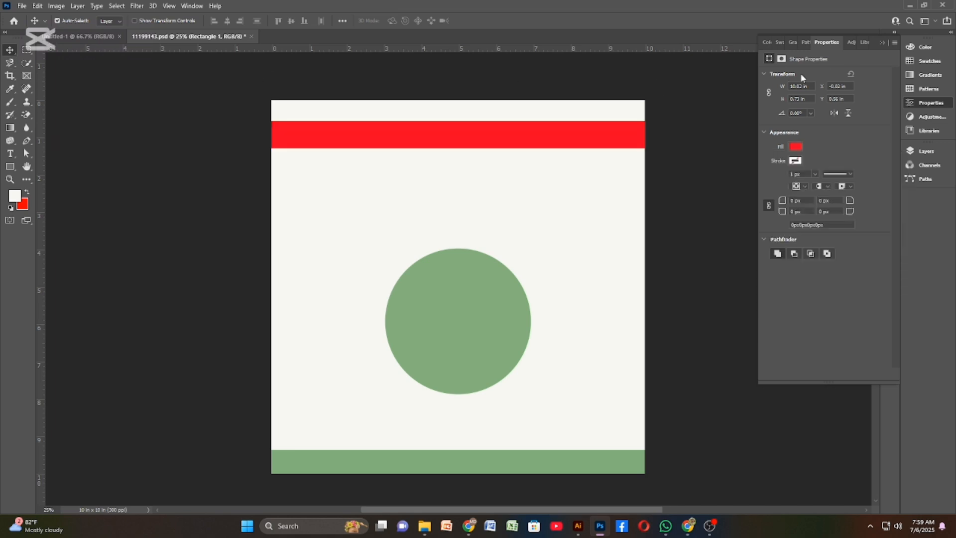
{"action": "left_click", "coordinate": [884, 42]}
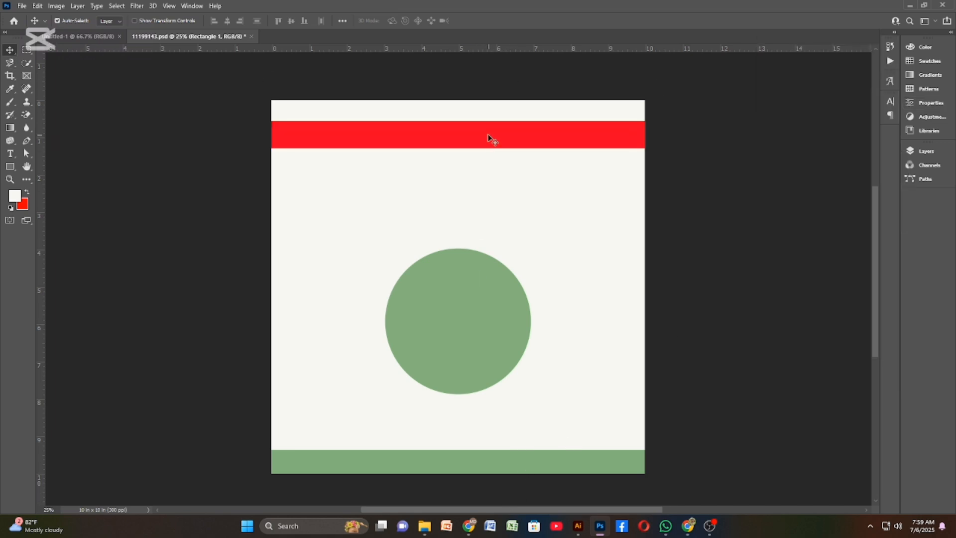
- Move the red bar further down the canvas and delete it
{"action": "left_click_drag", "start_coordinate": [493, 140], "coordinate": [488, 164]}
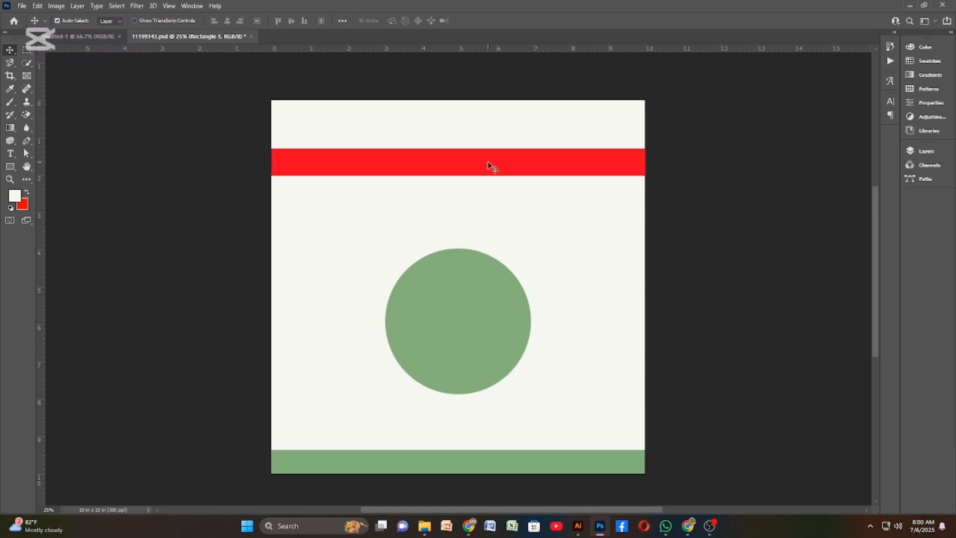
{"action": "key", "text": "Delete"}
- Show the Image group's product layer with the BioPô bottle and box over the large green circle
{"action": "left_click", "coordinate": [921, 151]}
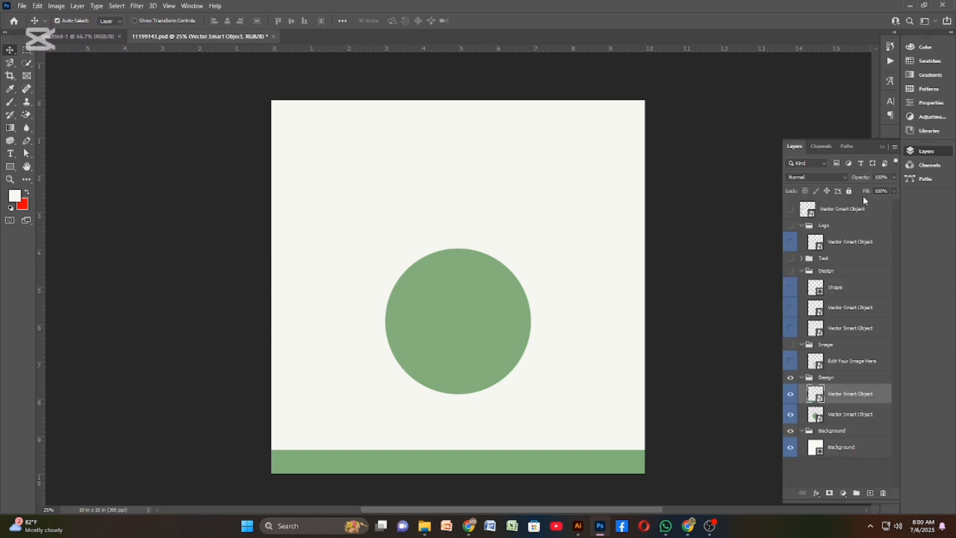
{"action": "left_click", "coordinate": [790, 362]}
{"action": "left_click", "coordinate": [790, 362]}
{"action": "left_click", "coordinate": [790, 361]}
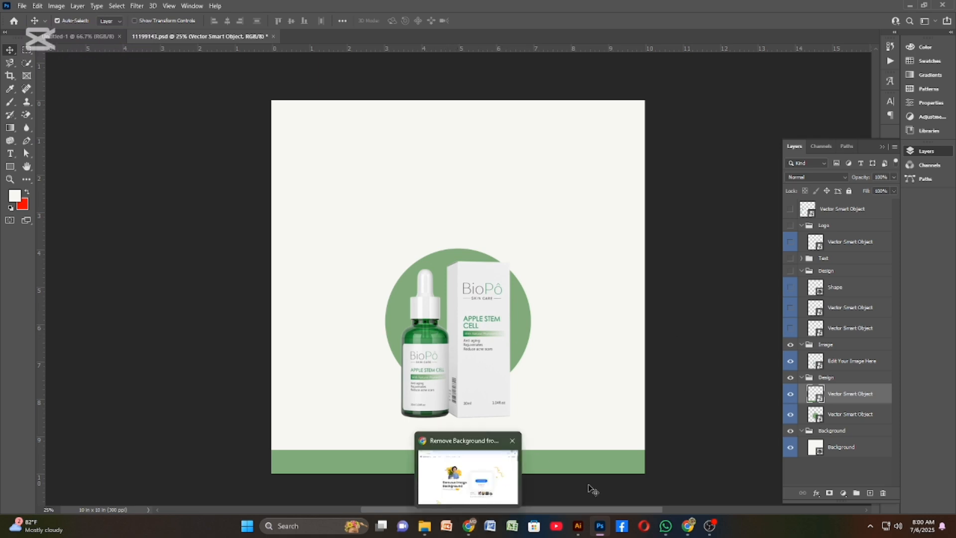
- Switch to Chrome, open remove.bg in a new tab to view its image upload page, and return to Photoshop
{"action": "left_click", "coordinate": [469, 525]}
{"action": "left_click", "coordinate": [146, 9]}
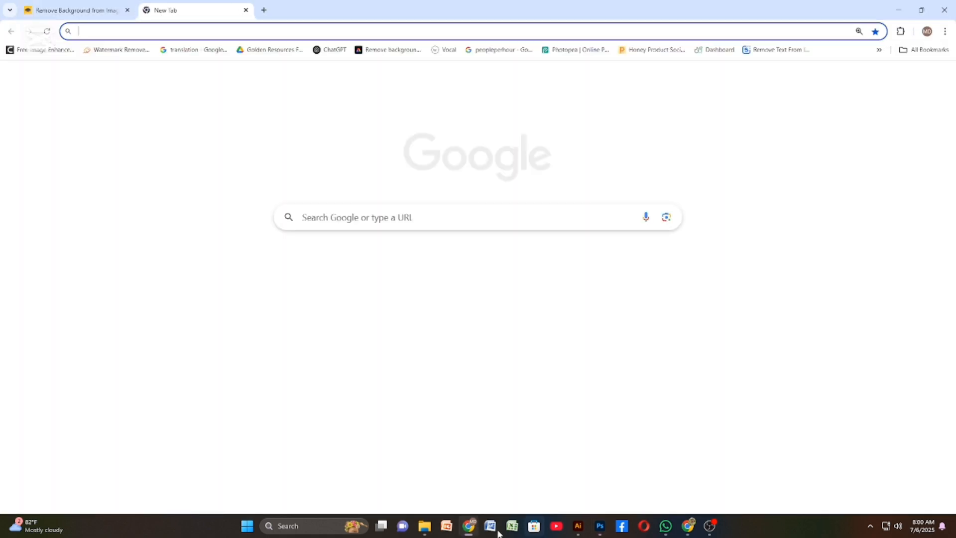
{"action": "left_click", "coordinate": [276, 28]}
{"action": "left_click", "coordinate": [508, 262]}
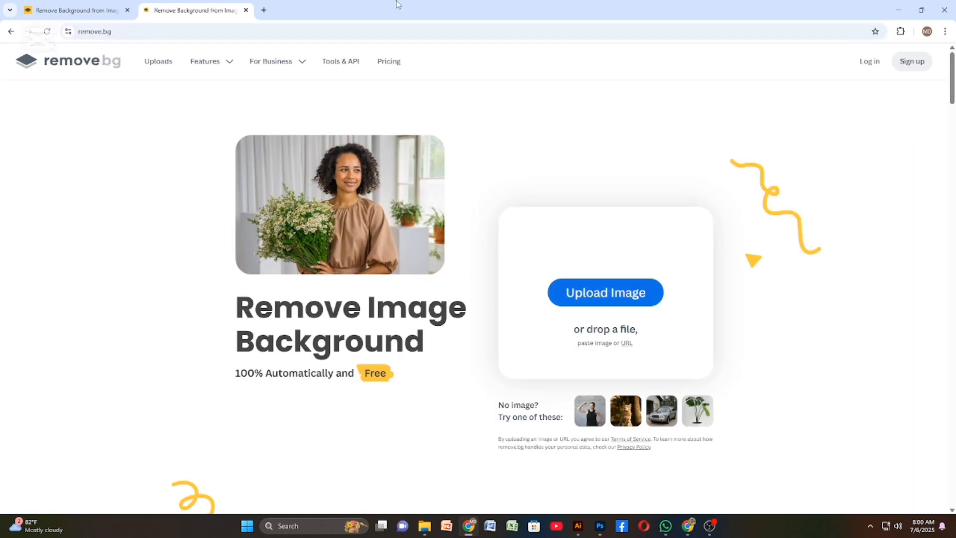
{"action": "left_click", "coordinate": [898, 10]}
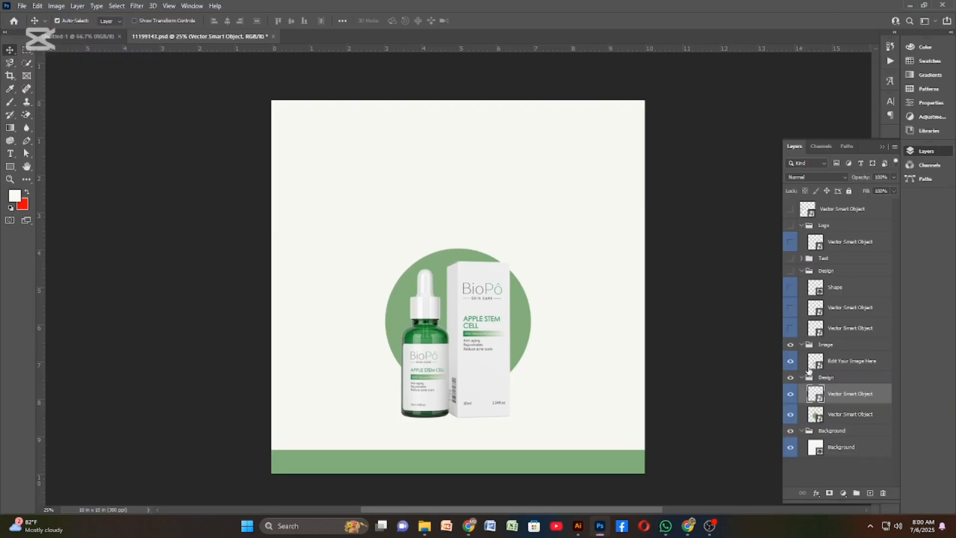
- Show the leaf line-art layer in the canvas's lower-left corner and undo the trial moves on it
{"action": "left_click", "coordinate": [790, 329]}
{"action": "left_click_drag", "start_coordinate": [276, 438], "coordinate": [306, 399]}
{"action": "key", "text": "ctrl+z"}
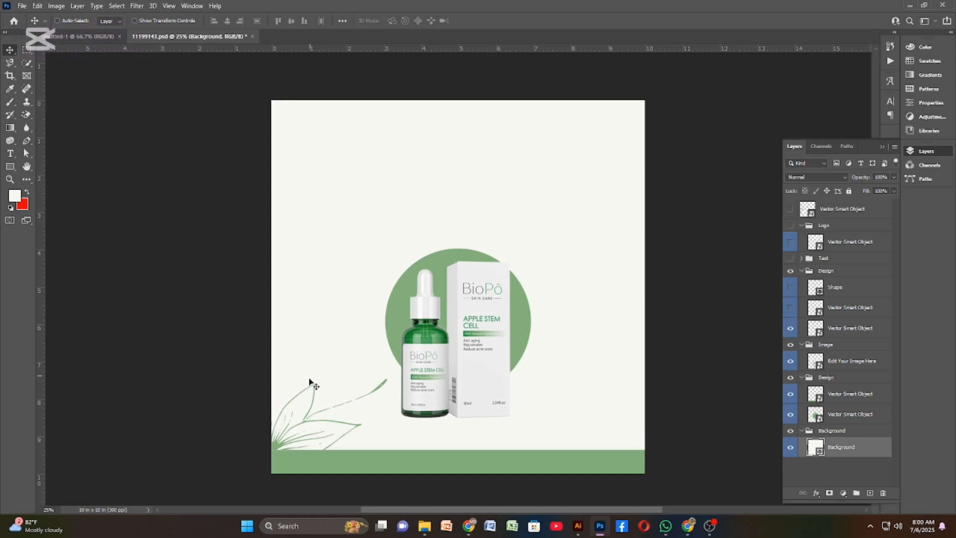
{"action": "left_click_drag", "start_coordinate": [275, 446], "coordinate": [353, 379]}
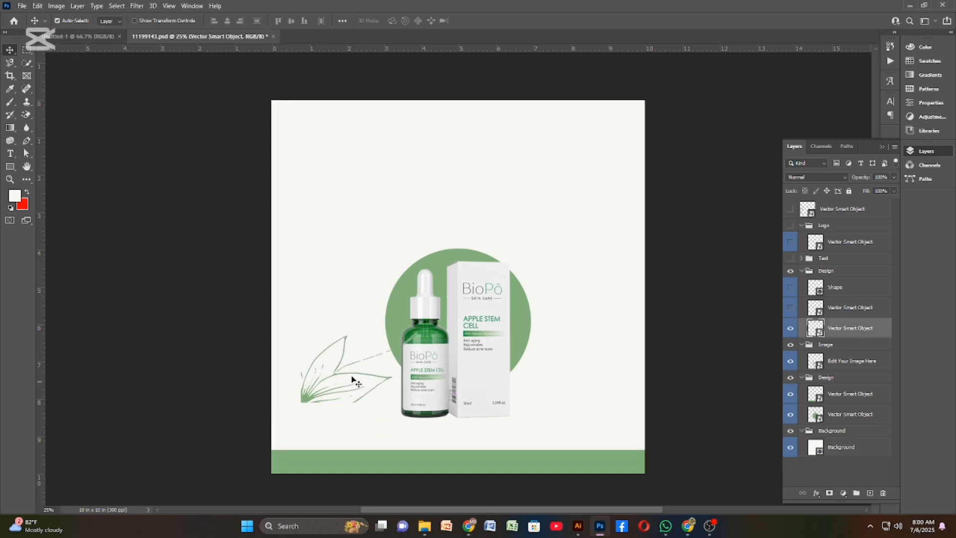
{"action": "key", "text": "ctrl"}
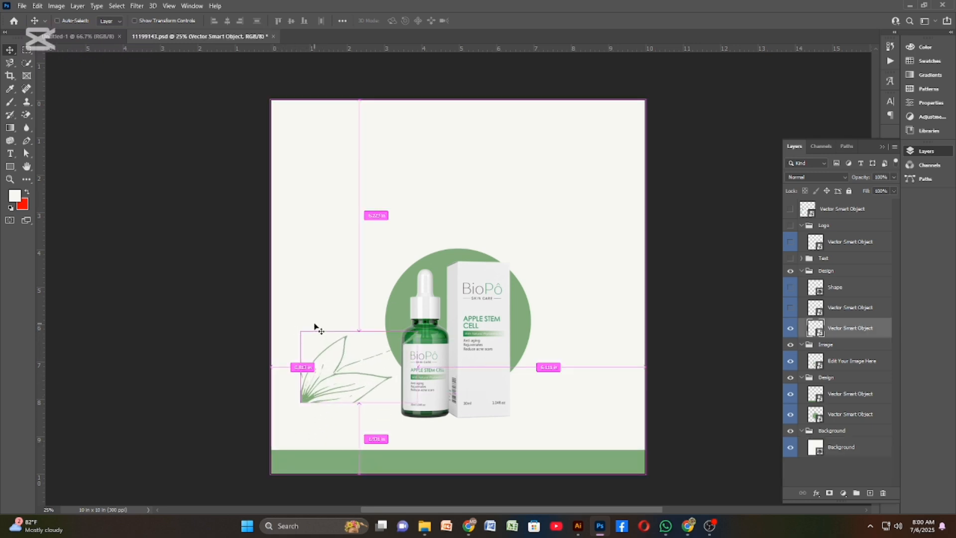
{"action": "key", "text": "ctrl+z"}
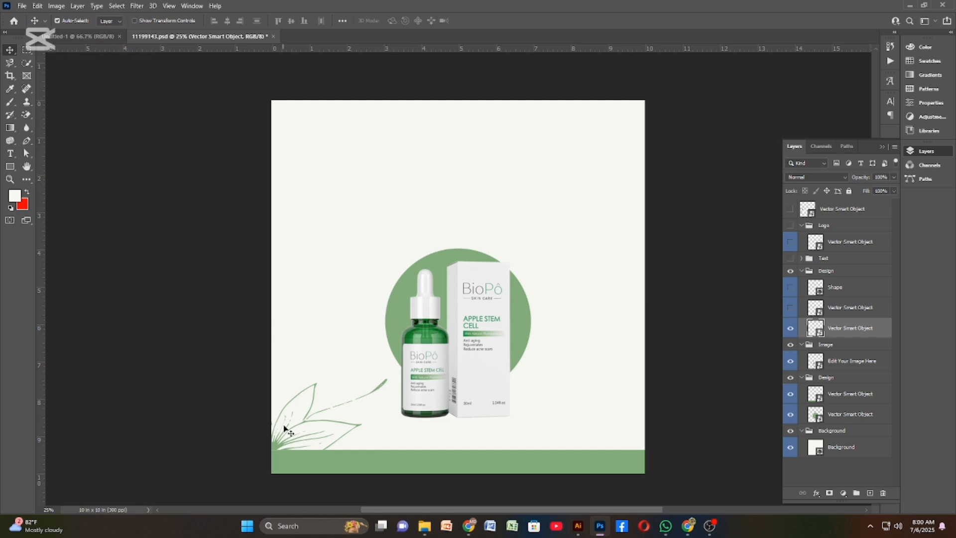
- Show the small green circle layer over the product box's lower corner, keeping the lower-left leaf art visible
{"action": "left_click", "coordinate": [790, 308]}
{"action": "left_click", "coordinate": [790, 308]}
{"action": "left_click", "coordinate": [791, 328]}
{"action": "left_click", "coordinate": [790, 308]}
{"action": "left_click", "coordinate": [790, 328]}
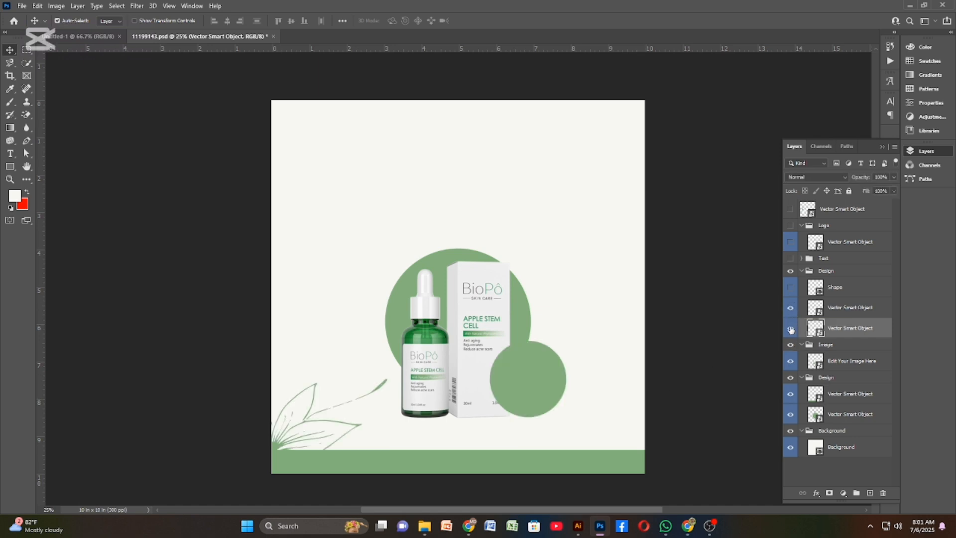
- Show the Shape layer's leaf art in the canvas's lower-right corner together with the small green circle
{"action": "left_click", "coordinate": [790, 287]}
{"action": "left_click", "coordinate": [790, 287]}
{"action": "left_click", "coordinate": [790, 307]}
{"action": "left_click", "coordinate": [790, 287]}
{"action": "left_click", "coordinate": [791, 288]}
{"action": "left_click", "coordinate": [791, 288]}
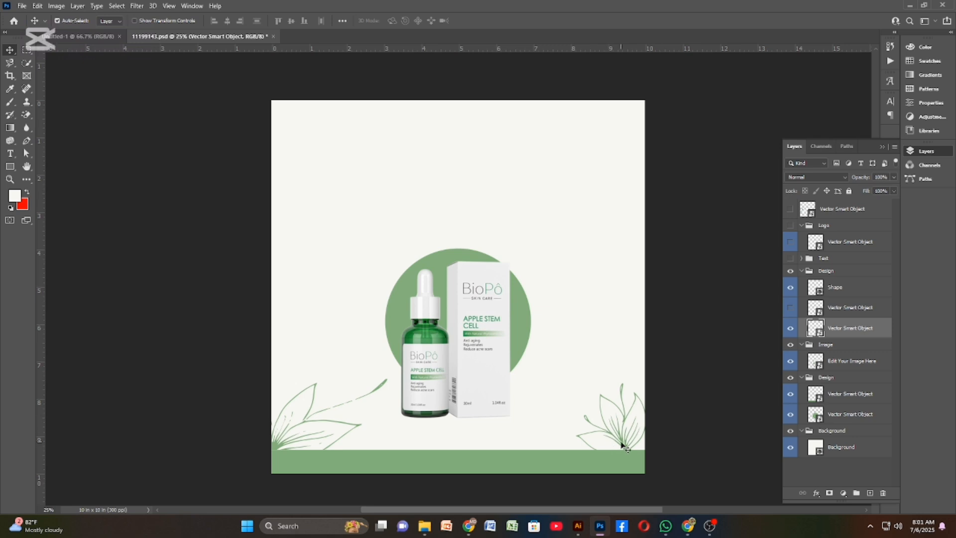
{"action": "left_click", "coordinate": [790, 308]}
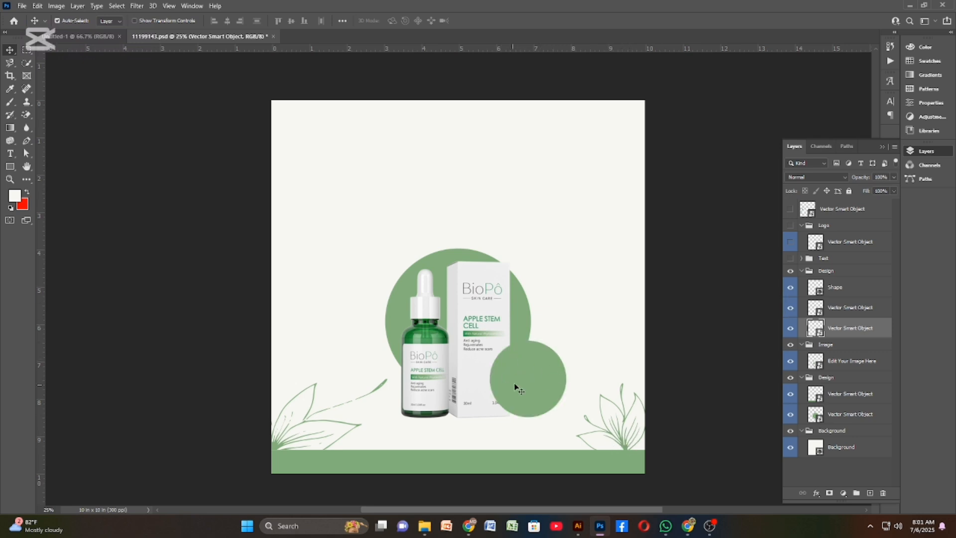
- Draw a trial circle about 2.36 x 2.36 in above the product, move it slightly, and delete it
{"action": "left_click", "coordinate": [10, 166]}
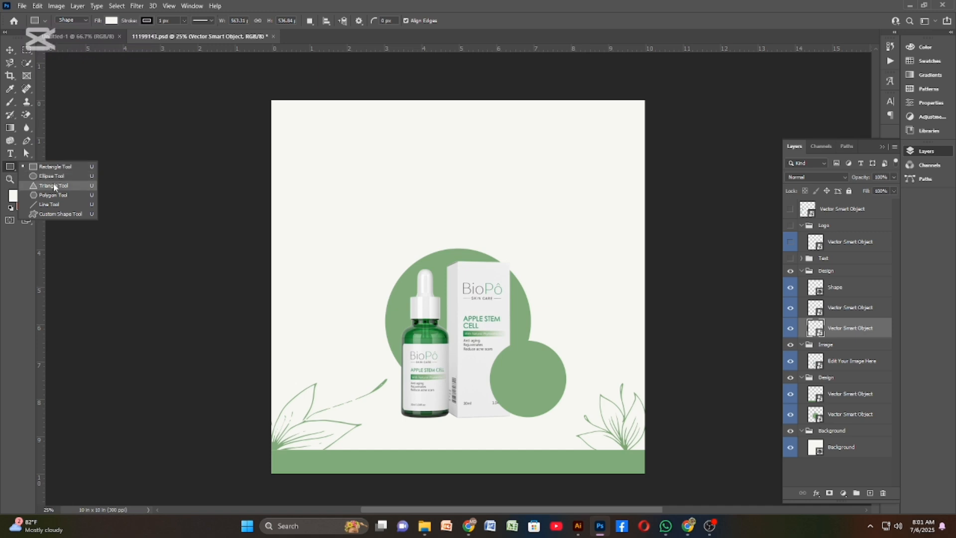
{"action": "left_click", "coordinate": [50, 176]}
{"action": "left_click_drag", "start_coordinate": [375, 133], "coordinate": [463, 221]}
{"action": "key", "text": "v"}
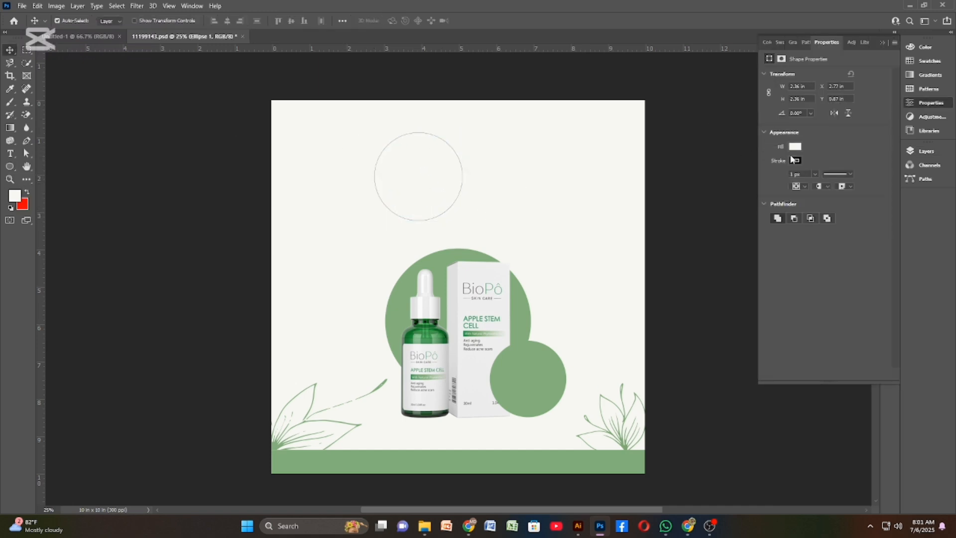
{"action": "left_click_drag", "start_coordinate": [414, 169], "coordinate": [468, 198]}
{"action": "left_click", "coordinate": [468, 197]}
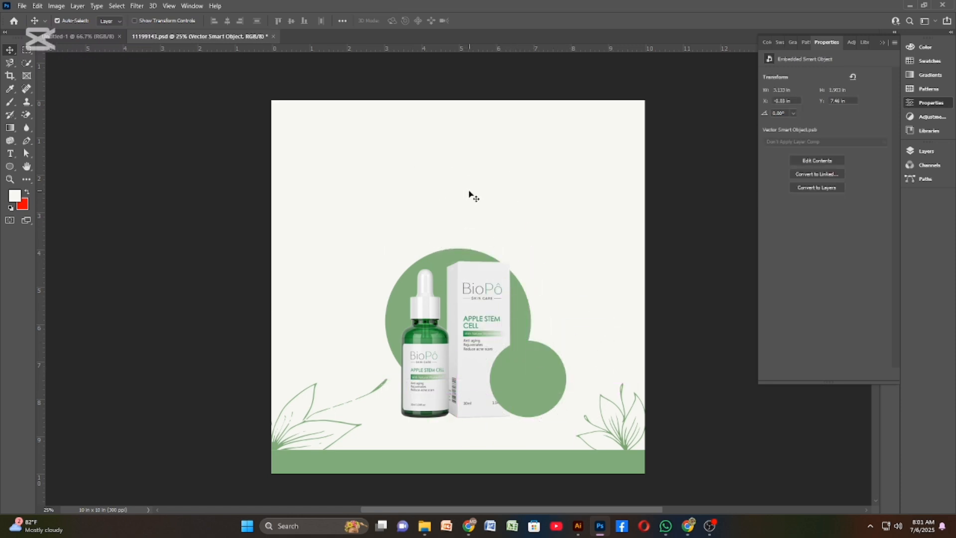
{"action": "left_click", "coordinate": [883, 42]}
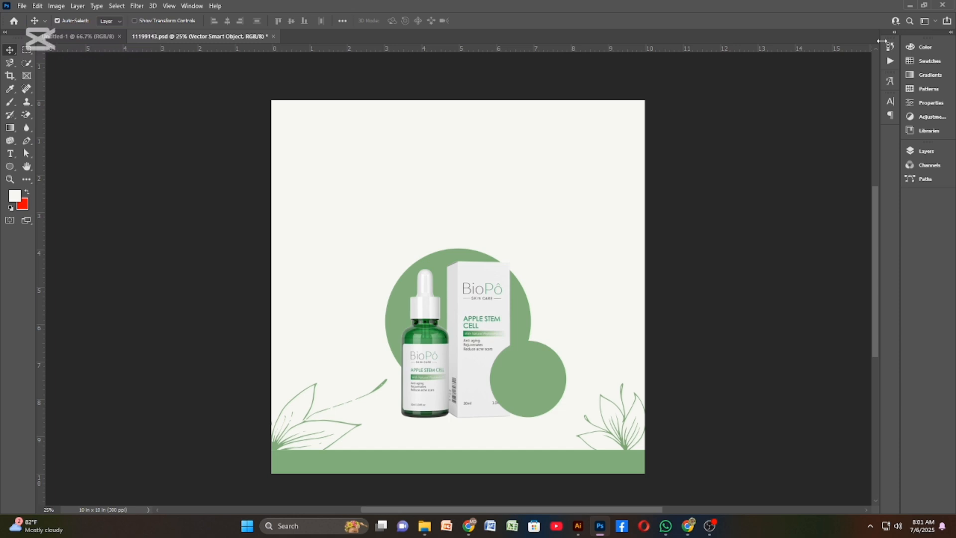
- Expand and show the Text group, and hide all of its individual layers
{"action": "left_click", "coordinate": [926, 151]}
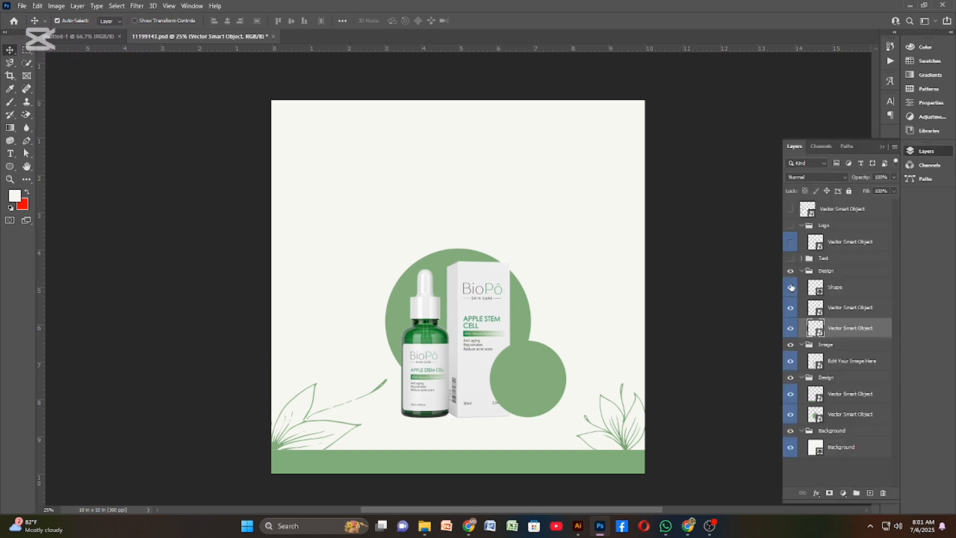
{"action": "left_click", "coordinate": [801, 258]}
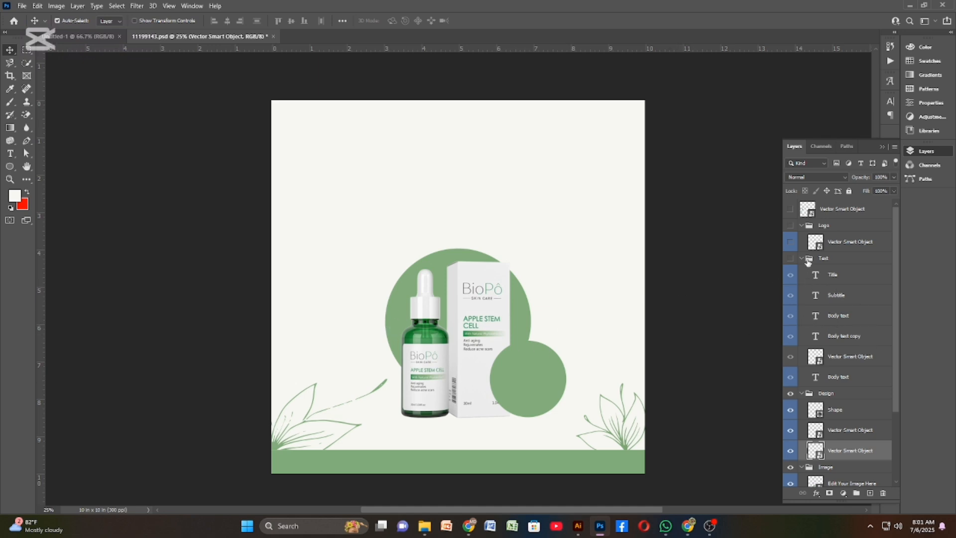
{"action": "left_click", "coordinate": [790, 382]}
{"action": "left_click", "coordinate": [791, 365]}
{"action": "left_click", "coordinate": [791, 336]}
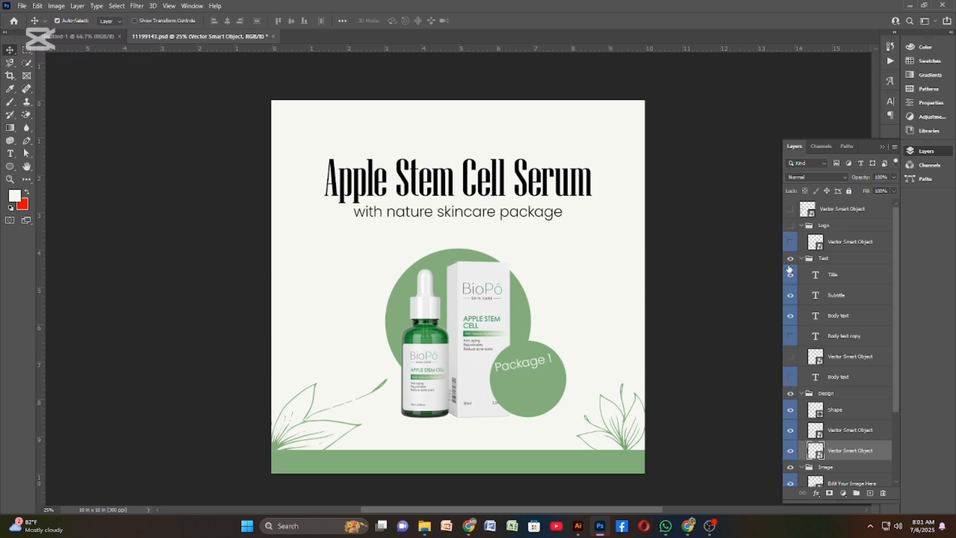
{"action": "left_click_drag", "start_coordinate": [790, 273], "coordinate": [790, 339]}
- Show the struck-through $56.00, the $39.99 price and the "Package 1" label on the small green circle
{"action": "left_click", "coordinate": [791, 356]}
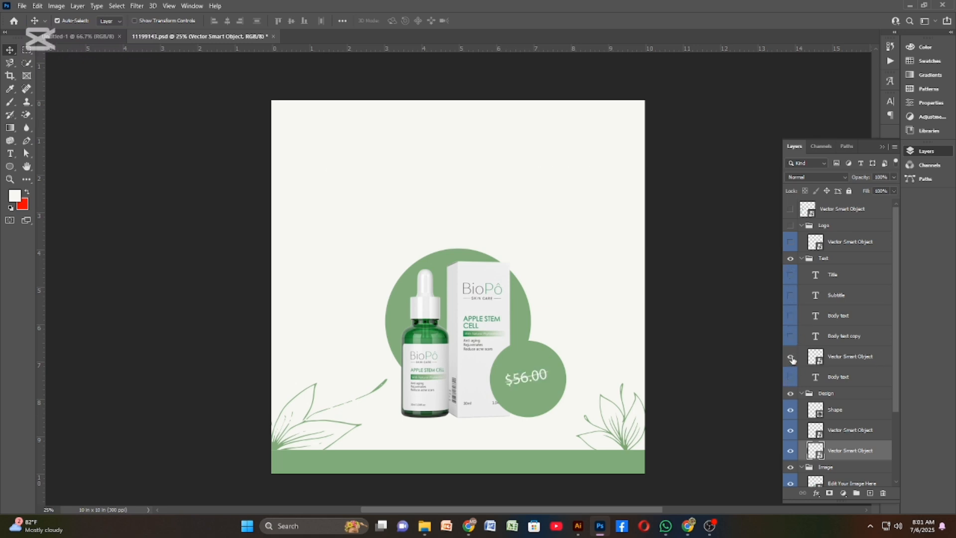
{"action": "left_click", "coordinate": [791, 357]}
{"action": "left_click", "coordinate": [790, 356]}
{"action": "left_click", "coordinate": [790, 377]}
{"action": "left_click", "coordinate": [790, 377]}
{"action": "left_click", "coordinate": [790, 336]}
{"action": "left_click", "coordinate": [790, 316]}
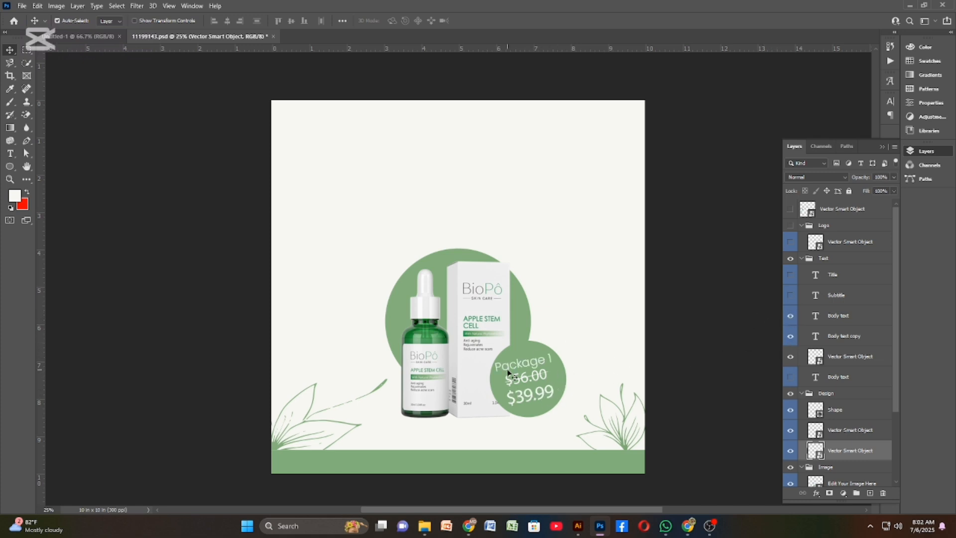
- Show the Subtitle and Title text layers, and turn on the Logo group with its smart object hidden
{"action": "left_click", "coordinate": [791, 296]}
{"action": "left_click", "coordinate": [792, 297]}
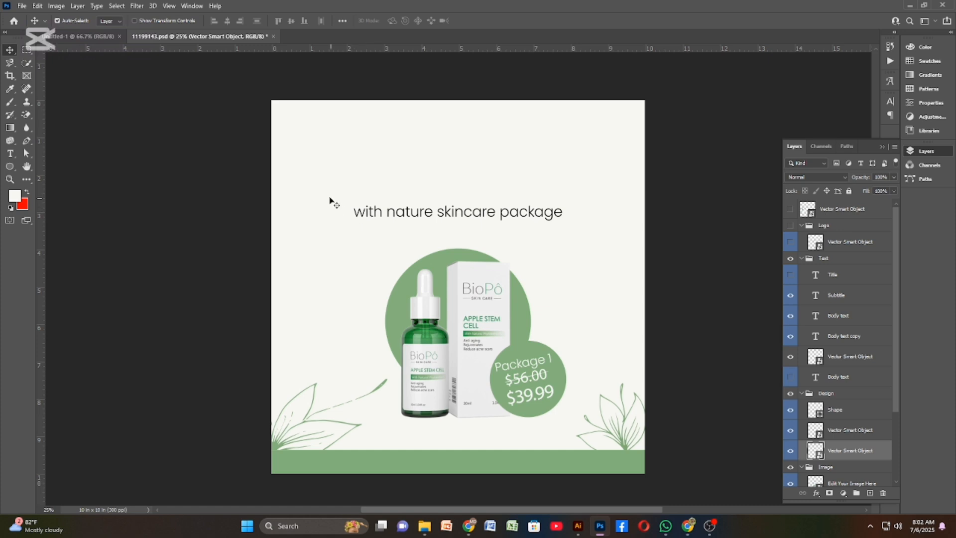
{"action": "left_click", "coordinate": [789, 276]}
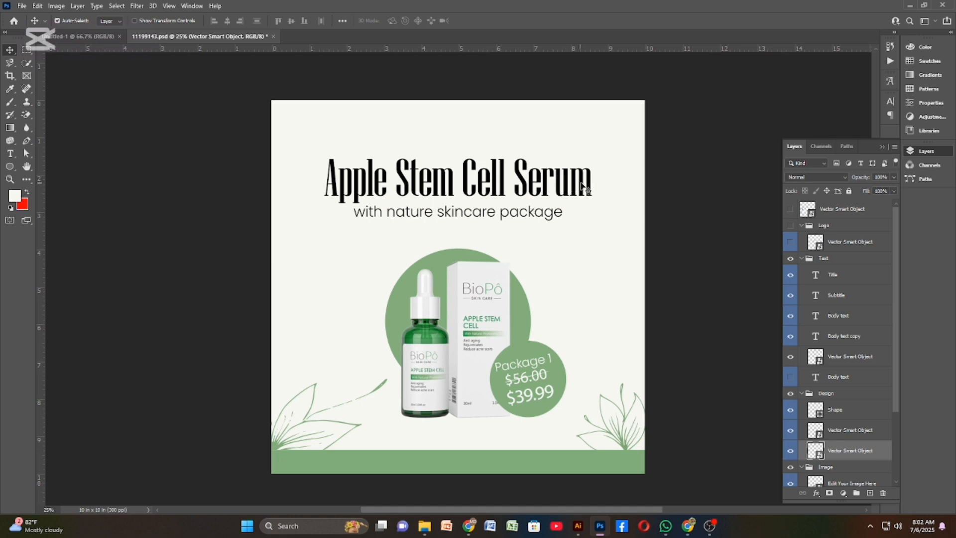
{"action": "left_click", "coordinate": [792, 244]}
- Examine the assembled design up close, from the bottom bar and price badge to the title area, and review its layer stack
{"action": "scroll", "coordinate": [445, 468], "scroll_direction": "down", "scroll_amount": 1}
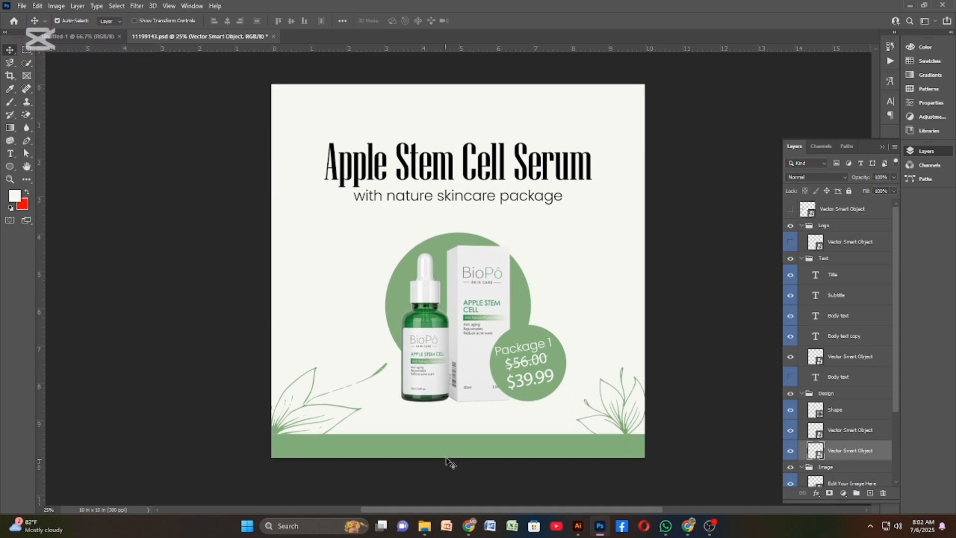
{"action": "scroll", "coordinate": [448, 458], "scroll_direction": "up", "scroll_amount": 2}
{"action": "scroll", "coordinate": [563, 439], "scroll_direction": "down", "scroll_amount": 1}
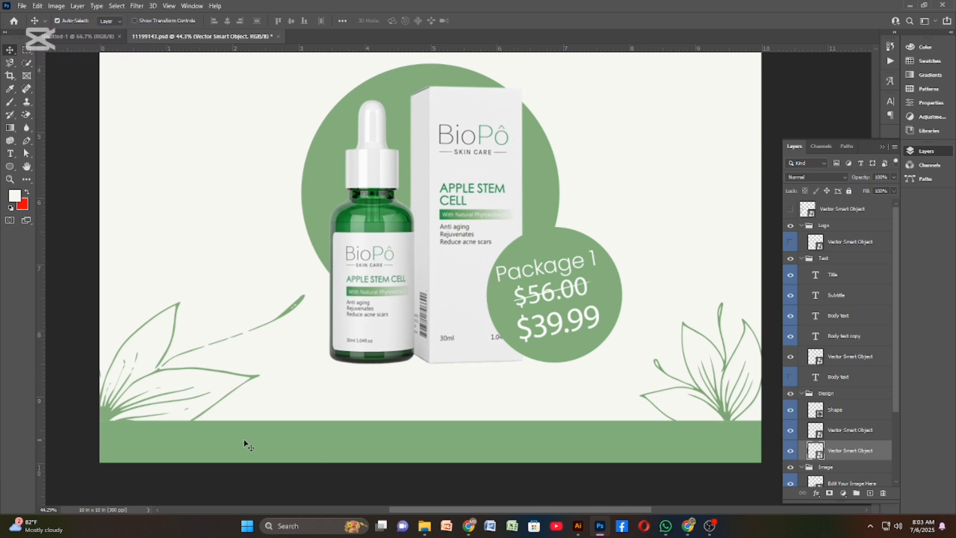
{"action": "scroll", "coordinate": [613, 408], "scroll_direction": "up", "scroll_amount": 1}
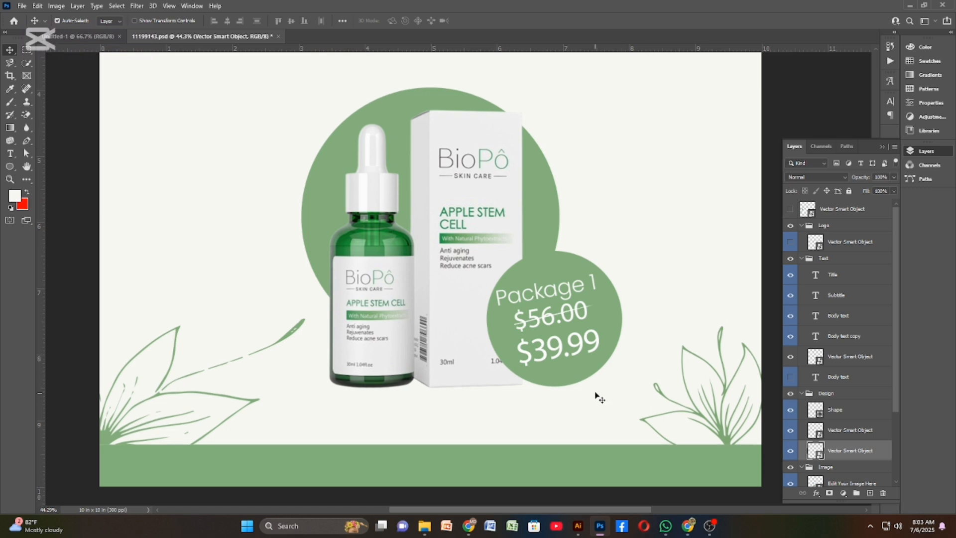
{"action": "scroll", "coordinate": [581, 347], "scroll_direction": "down", "scroll_amount": 4}
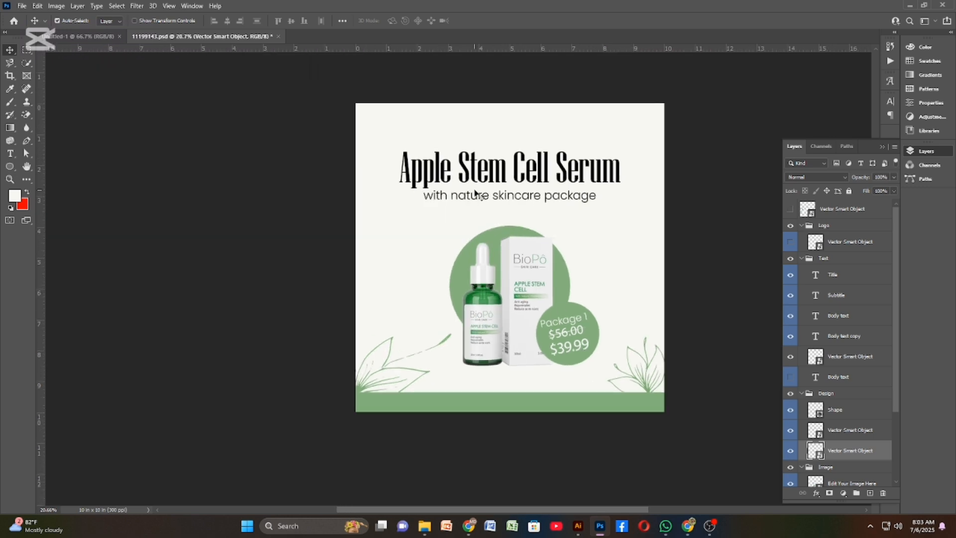
{"action": "scroll", "coordinate": [526, 134], "scroll_direction": "up", "scroll_amount": 4}
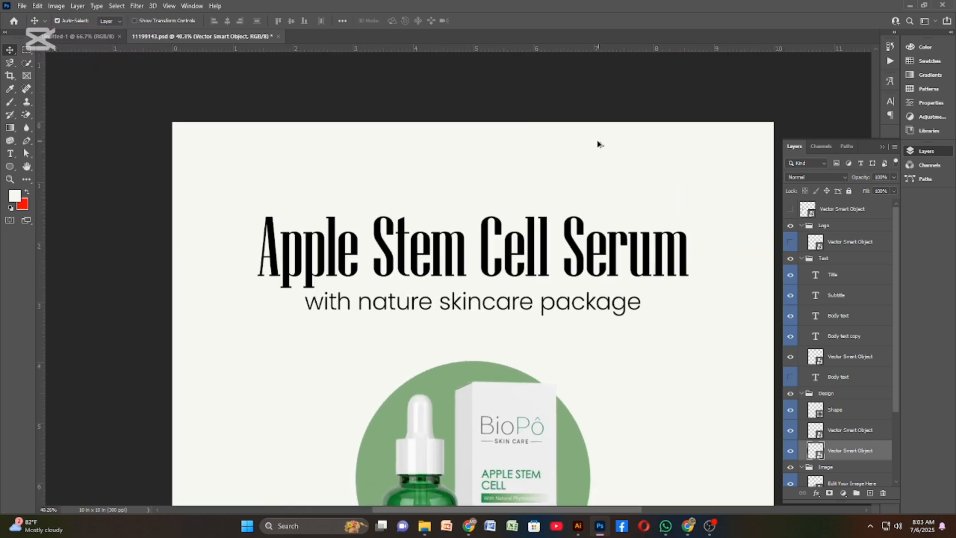
{"action": "scroll", "coordinate": [752, 150], "scroll_direction": "up", "scroll_amount": 1}
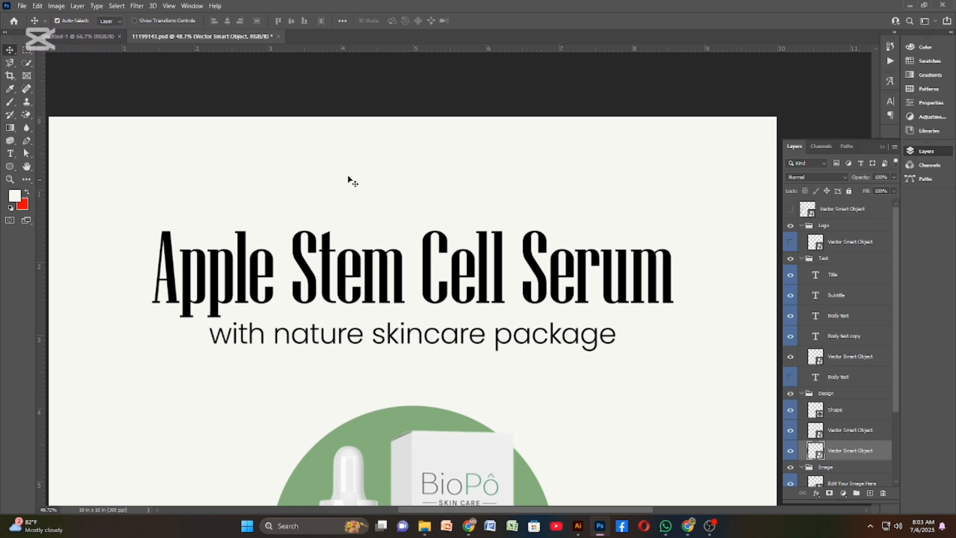
{"action": "scroll", "coordinate": [744, 214], "scroll_direction": "down", "scroll_amount": 1}
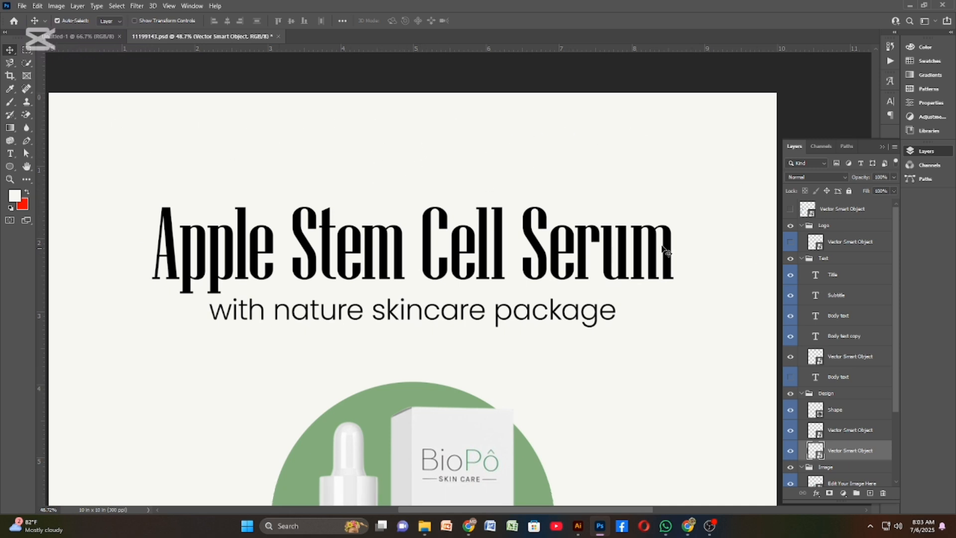
{"action": "scroll", "coordinate": [620, 239], "scroll_direction": "down", "scroll_amount": 4}
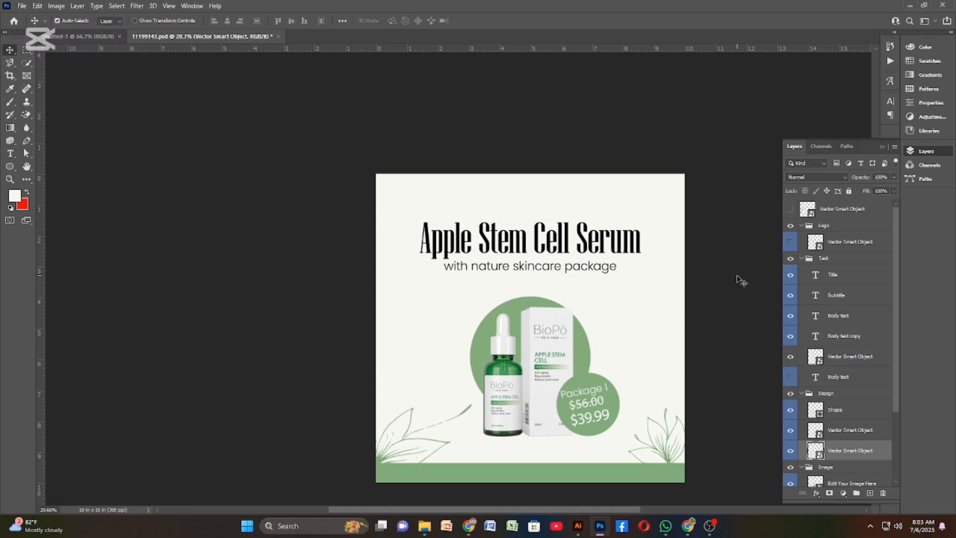
{"action": "scroll", "coordinate": [756, 311], "scroll_direction": "up", "scroll_amount": 1}
{"action": "scroll", "coordinate": [754, 305], "scroll_direction": "down", "scroll_amount": 2}
{"action": "scroll", "coordinate": [834, 356], "scroll_direction": "down", "scroll_amount": 4}
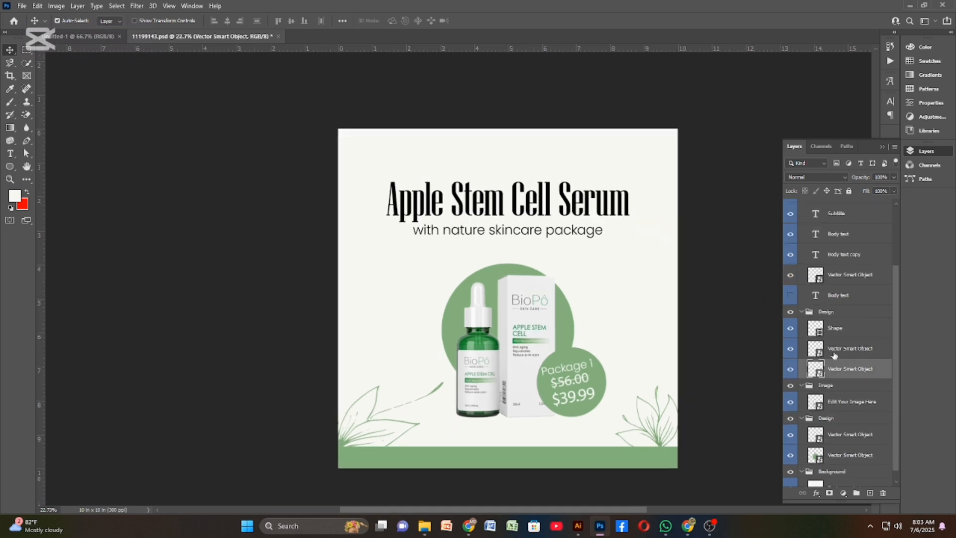
{"action": "scroll", "coordinate": [724, 402], "scroll_direction": "down", "scroll_amount": 1}
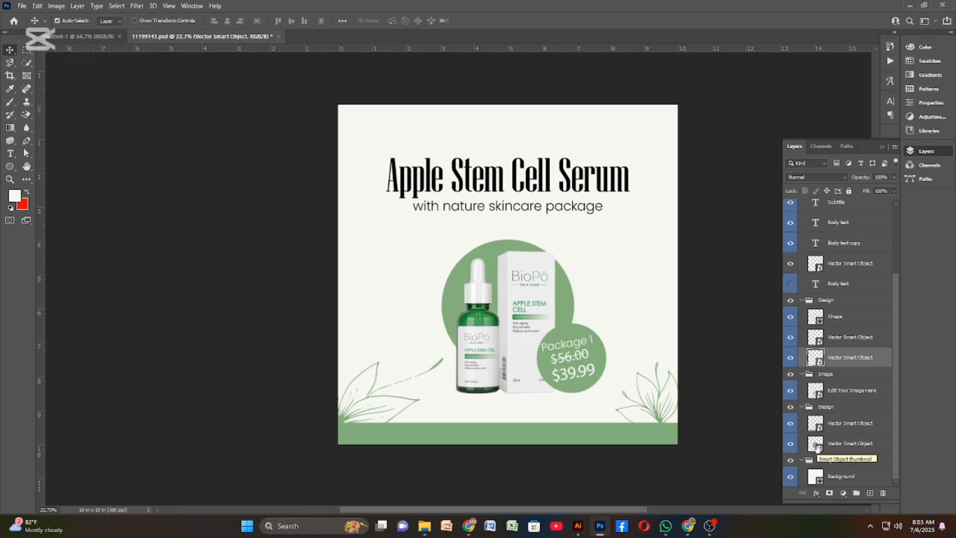
{"action": "scroll", "coordinate": [817, 447], "scroll_direction": "up", "scroll_amount": 3}
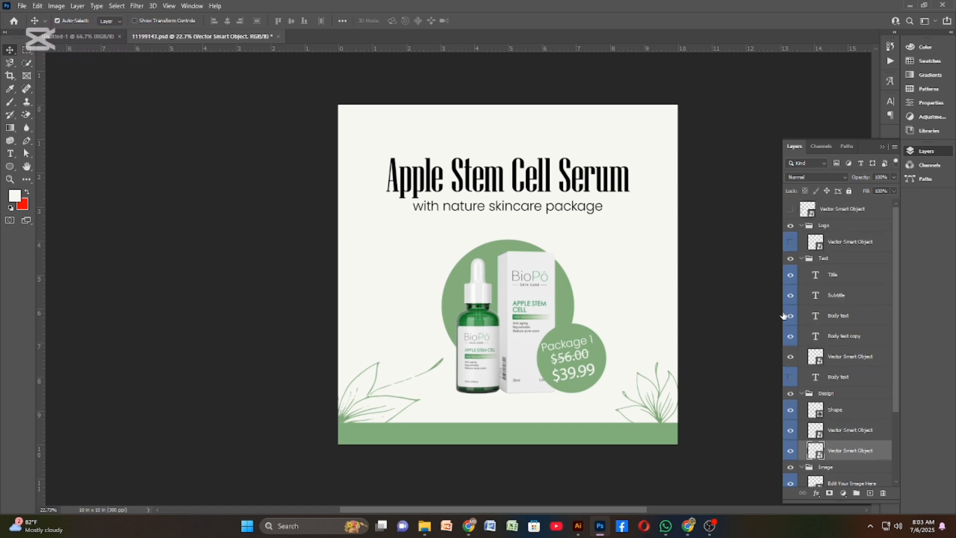
- Show the topmost smart object with the alcohol-, paraben-, hormone- and gluten-free icons, inspect the icons up close, and select its layer
{"action": "left_click", "coordinate": [790, 209]}
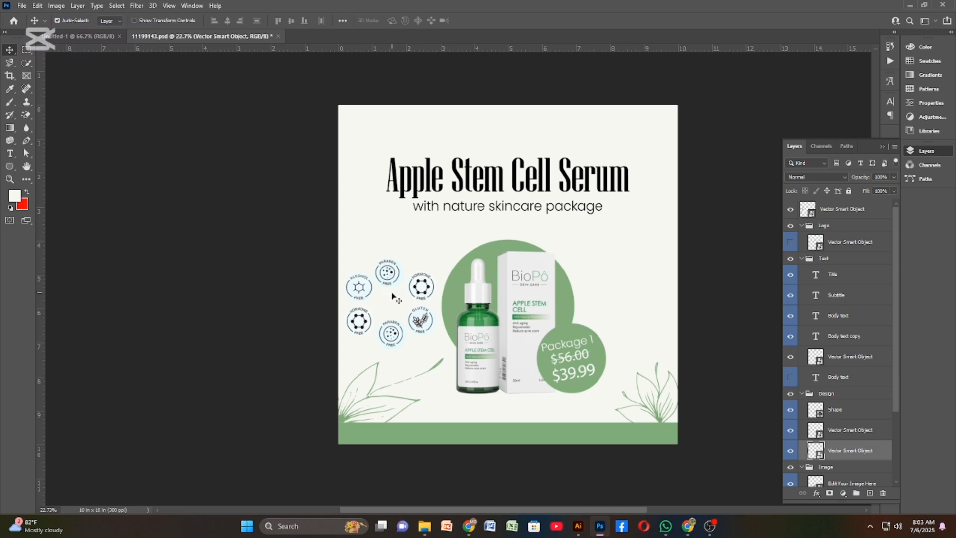
{"action": "scroll", "coordinate": [377, 279], "scroll_direction": "up", "scroll_amount": 3}
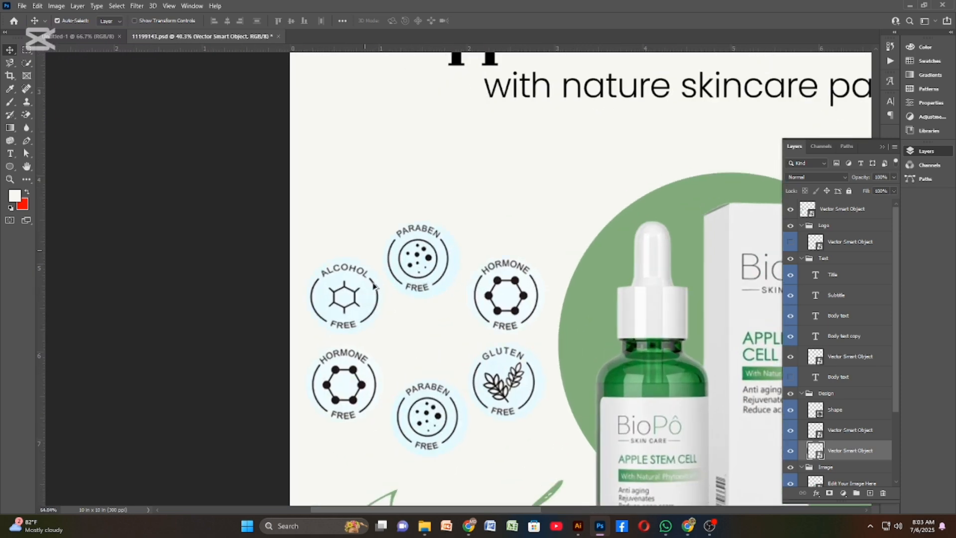
{"action": "scroll", "coordinate": [373, 285], "scroll_direction": "up", "scroll_amount": 2}
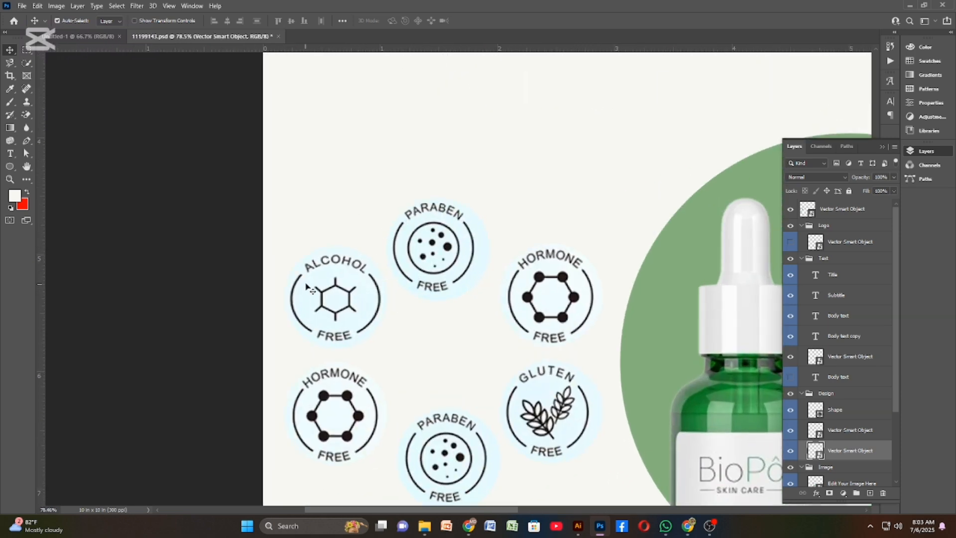
{"action": "scroll", "coordinate": [503, 274], "scroll_direction": "down", "scroll_amount": 2}
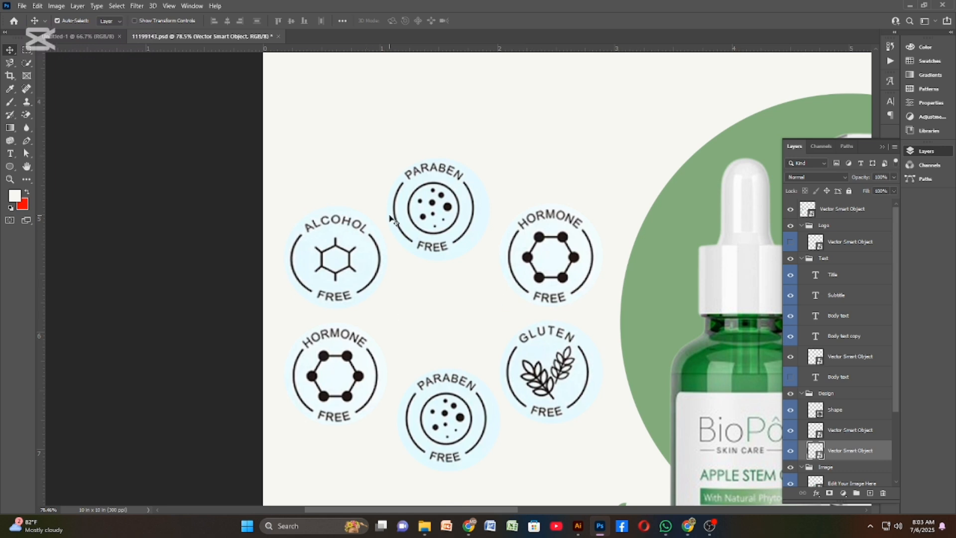
{"action": "left_click", "coordinate": [392, 219]}
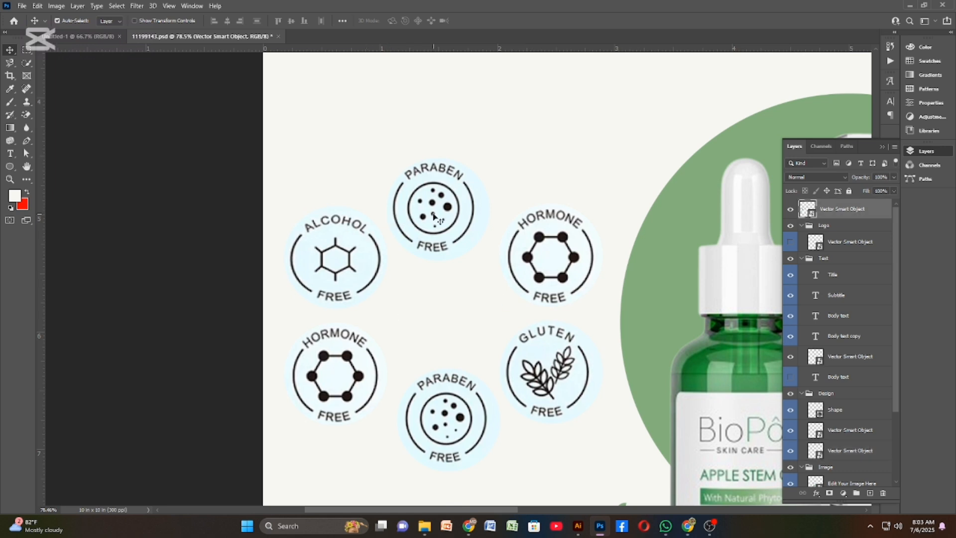
{"action": "scroll", "coordinate": [433, 217], "scroll_direction": "down", "scroll_amount": 5}
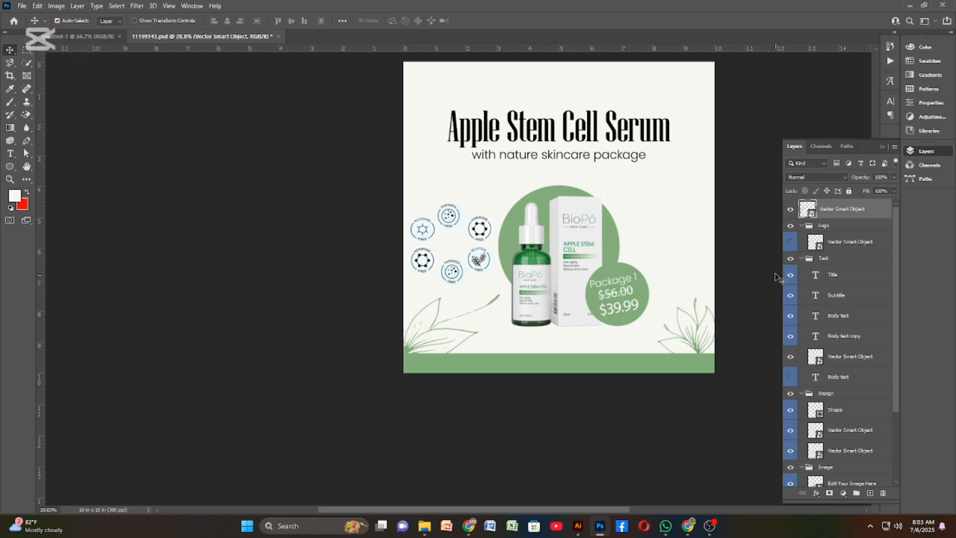
- Preview the Logo group's smart object and the hidden Body text layer, hiding each again, and review the whole design and its layer stack
{"action": "left_click", "coordinate": [791, 242]}
{"action": "left_click", "coordinate": [791, 242]}
{"action": "scroll", "coordinate": [806, 320], "scroll_direction": "down", "scroll_amount": 3}
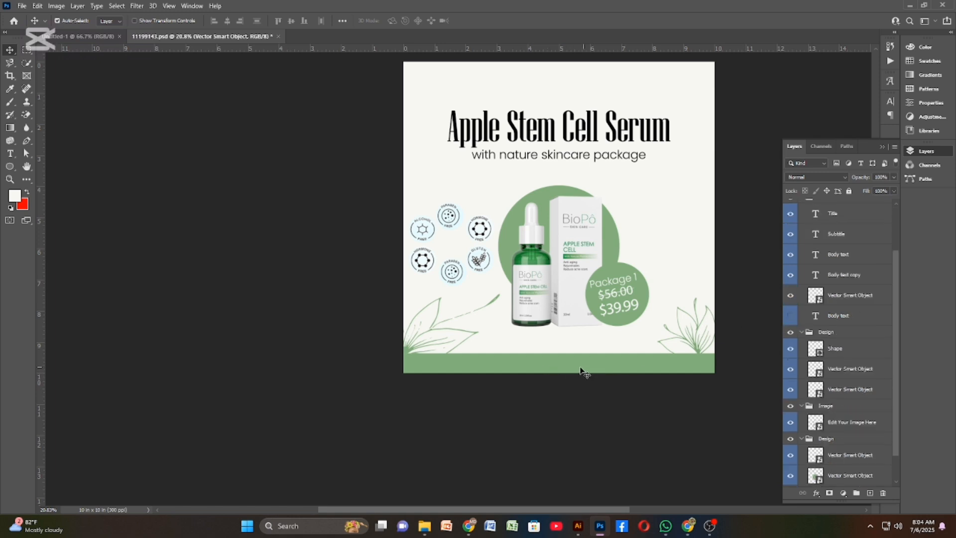
{"action": "left_click", "coordinate": [790, 316]}
{"action": "left_click", "coordinate": [790, 316]}
{"action": "scroll", "coordinate": [707, 367], "scroll_direction": "up", "scroll_amount": 1}
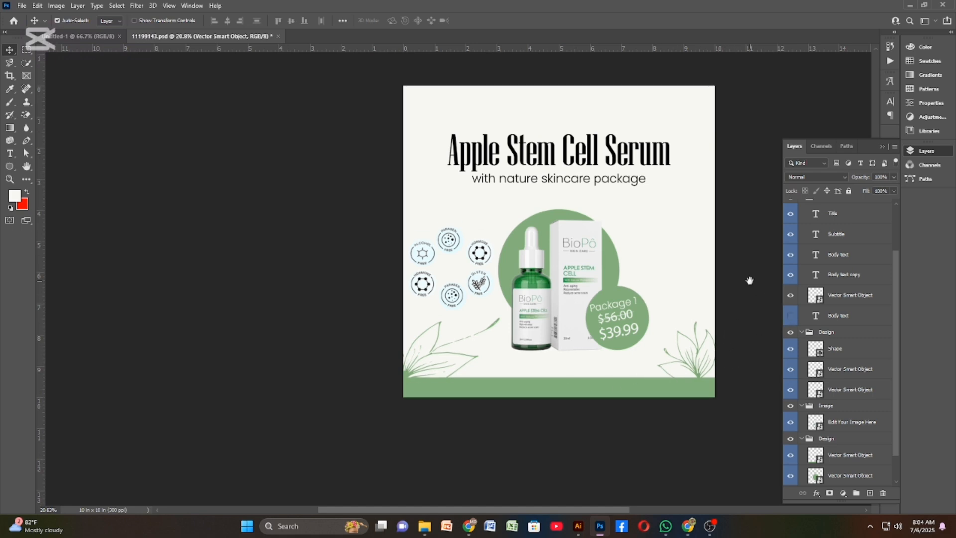
{"action": "left_click_drag", "start_coordinate": [749, 277], "coordinate": [655, 286]}
{"action": "scroll", "coordinate": [848, 337], "scroll_direction": "up", "scroll_amount": 3}
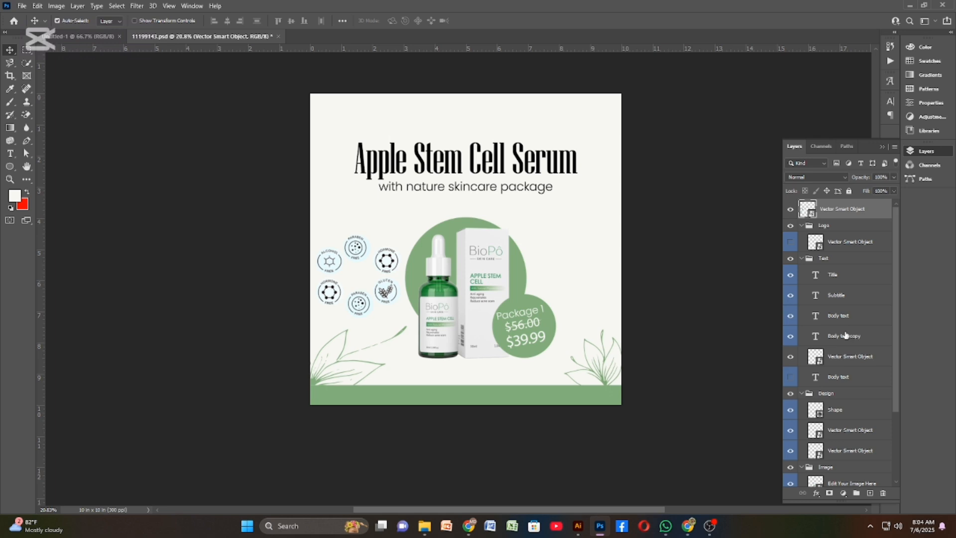